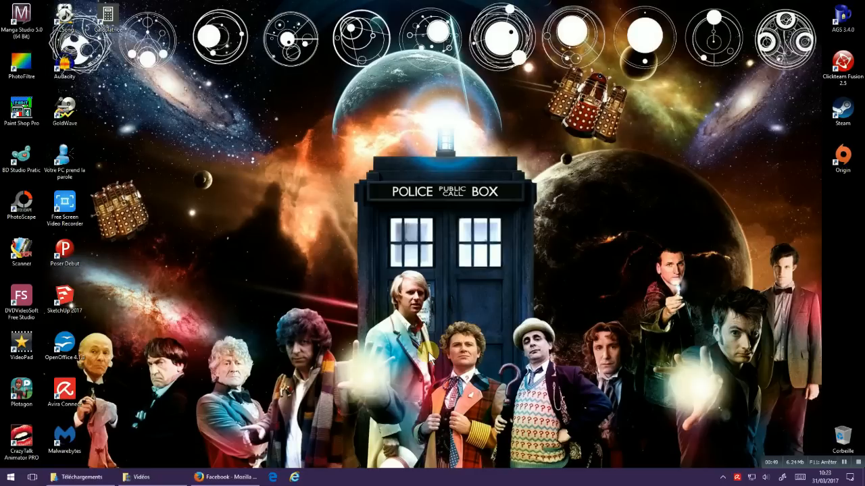
# Step: Launch Manga Studio and open the recent file planche.tif
pyautogui.doubleClick(25, 19)
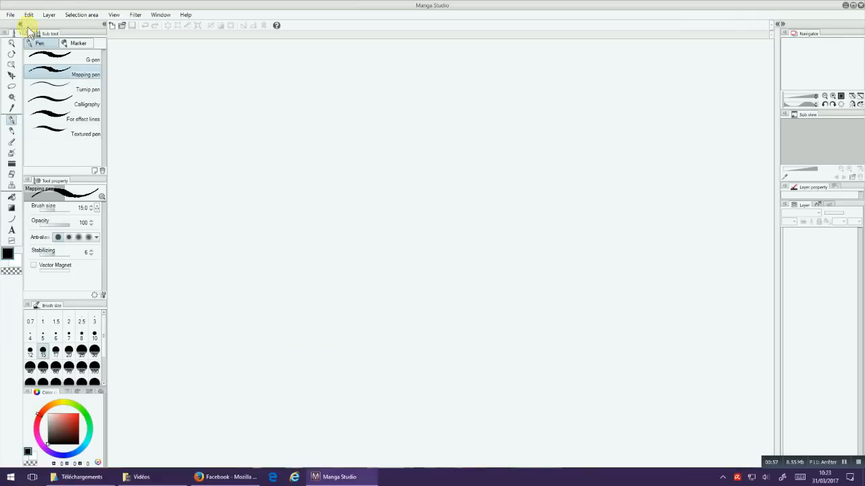
pyautogui.click(10, 14)
pyautogui.moveTo(48, 14)
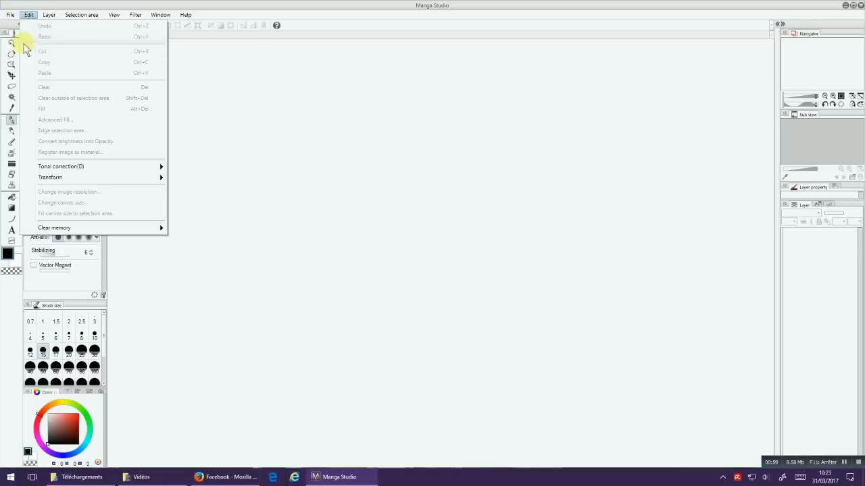
pyautogui.moveTo(10, 14)
pyautogui.moveTo(25, 48)
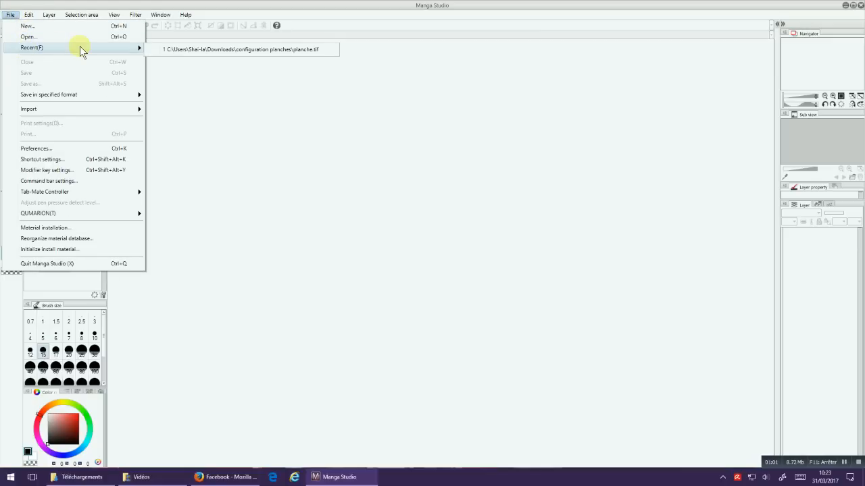
pyautogui.click(290, 50)
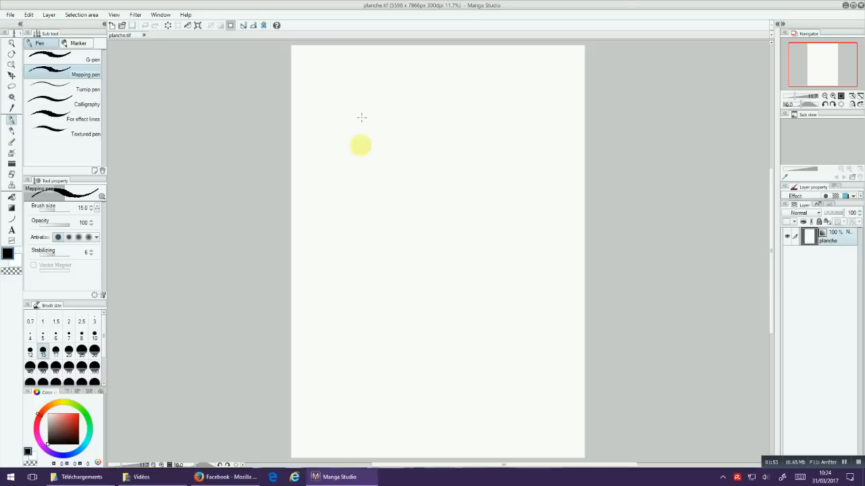
# Step: Choose the Darker pencil from the Pencil tools for sketching on the blank page
pyautogui.scroll(1, 368, 183)
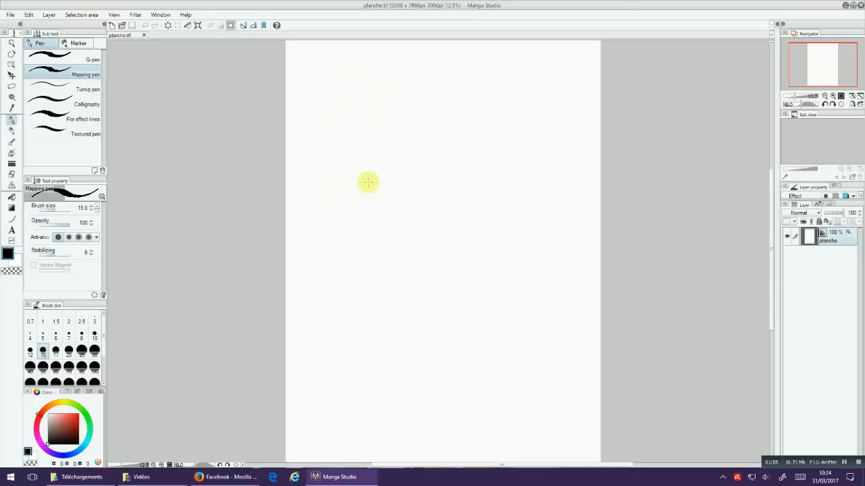
pyautogui.moveTo(460, 205); pyautogui.dragTo(501, 256)
pyautogui.scroll(2, 500, 255)
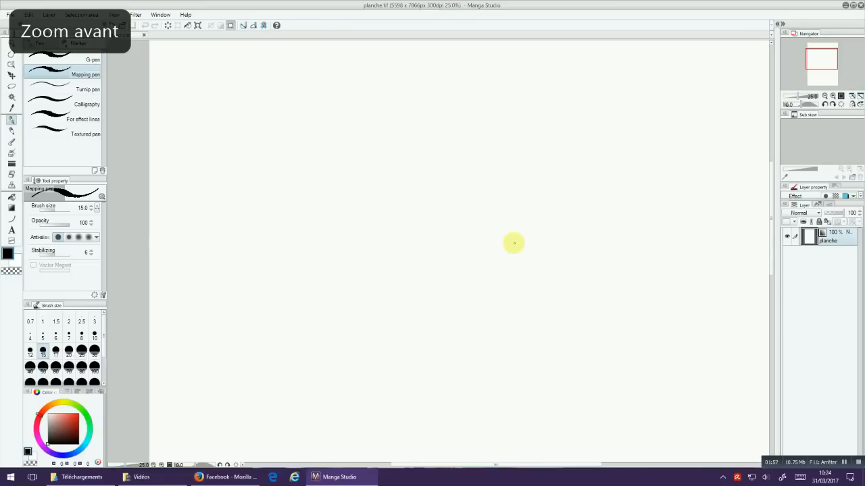
pyautogui.moveTo(378, 203); pyautogui.dragTo(415, 292)
pyautogui.moveTo(415, 245); pyautogui.dragTo(430, 277)
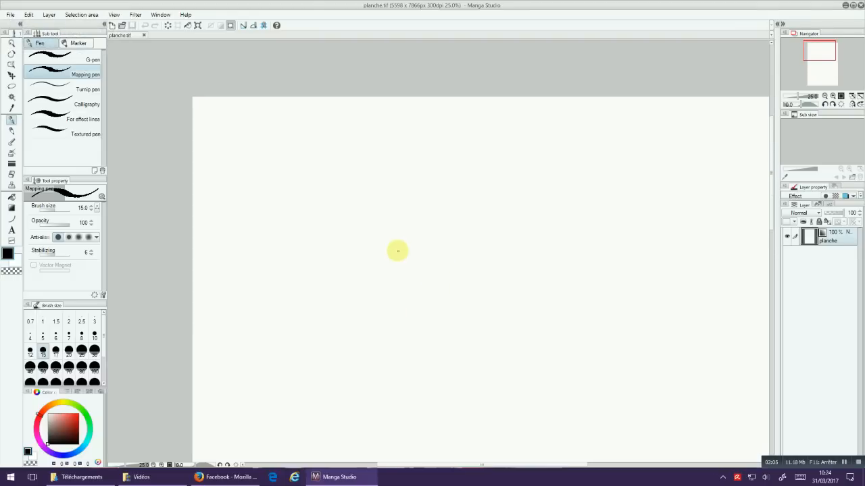
pyautogui.click(12, 130)
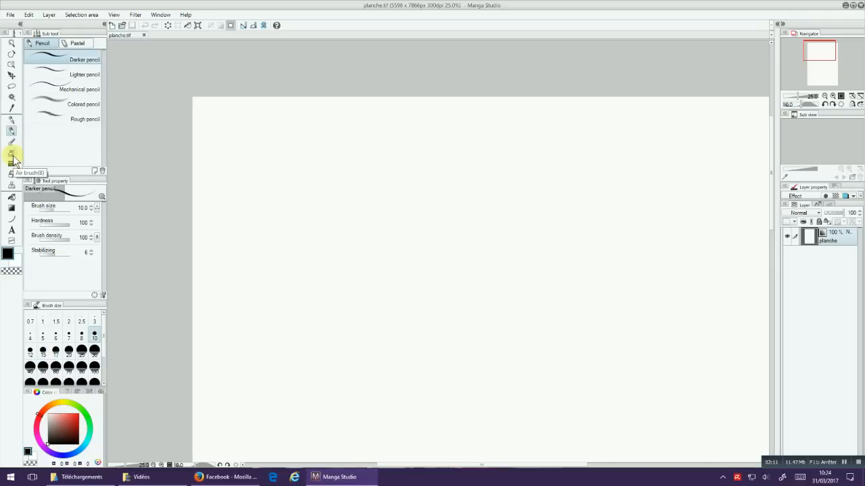
pyautogui.moveTo(553, 268); pyautogui.dragTo(542, 239)
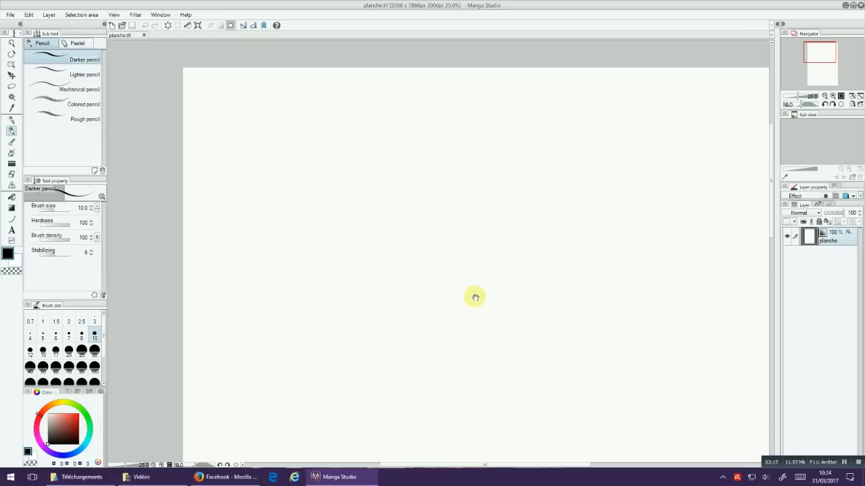
pyautogui.moveTo(409, 317); pyautogui.dragTo(419, 322)
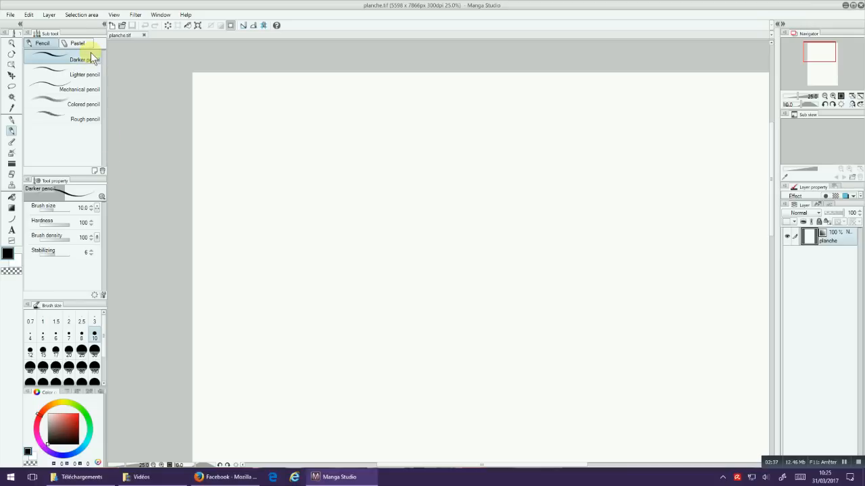
# Step: Look through the Pen and Marker sub tools, and return to the Darker pencil
pyautogui.click(11, 120)
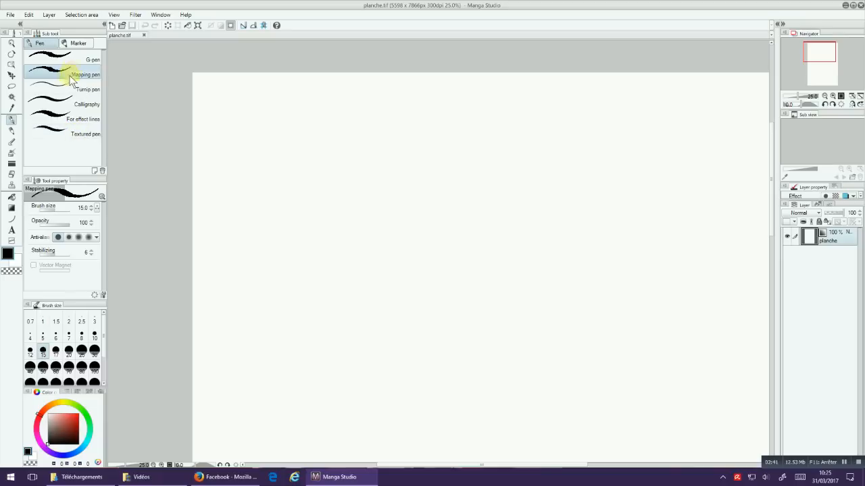
pyautogui.click(78, 42)
pyautogui.click(46, 43)
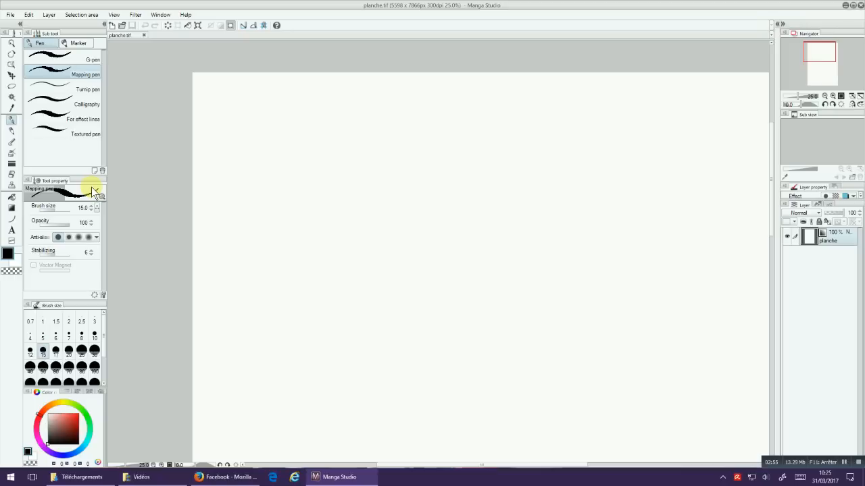
pyautogui.click(12, 131)
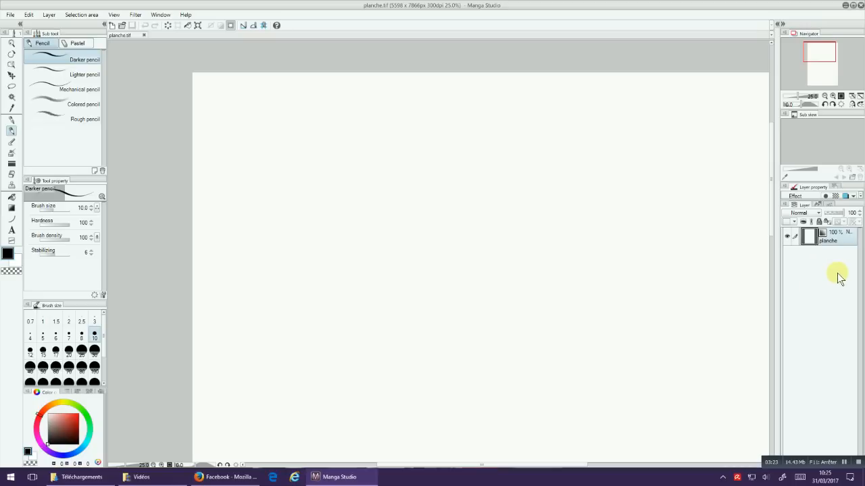
# Step: Add a new raster layer above planche and name it crayon
pyautogui.moveTo(346, 479)
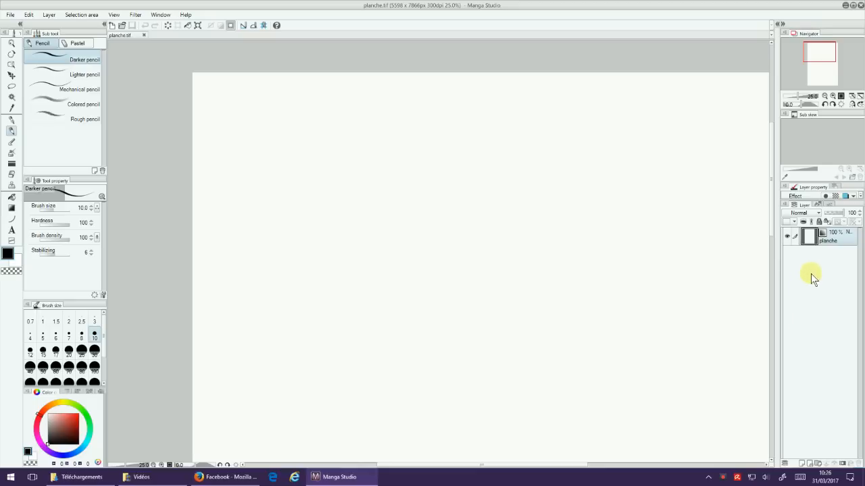
pyautogui.click(800, 464)
pyautogui.doubleClick(828, 240)
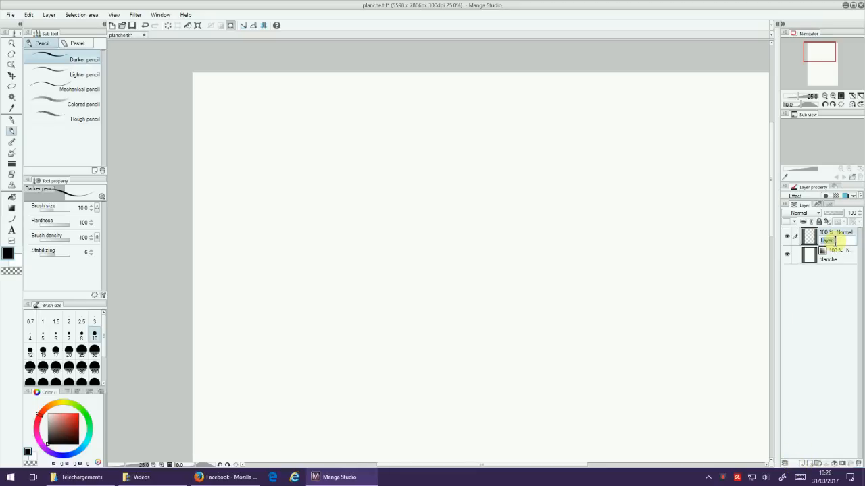
pyautogui.click(368, 371)
pyautogui.click(368, 315)
pyautogui.click(276, 316)
pyautogui.click(429, 316)
pyautogui.click(521, 316)
pyautogui.click(460, 371)
pyautogui.click(632, 343)
pyautogui.click(647, 289)
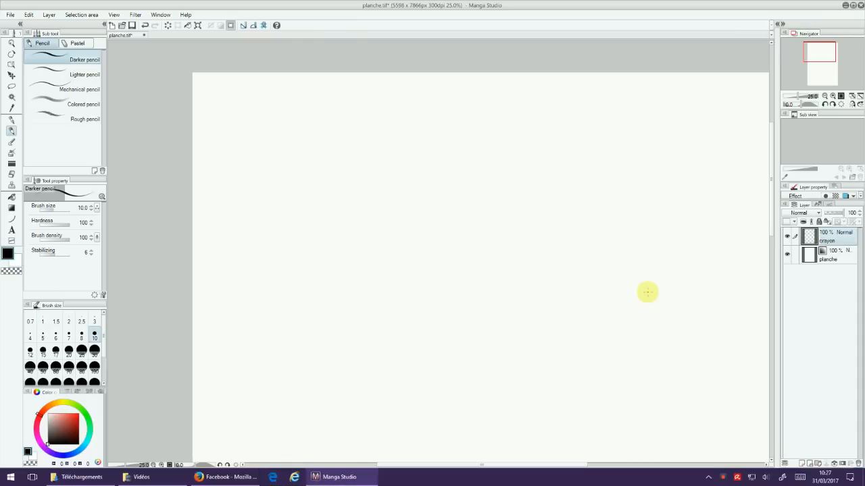
# Step: Add another raster layer above crayon and name it encrage
pyautogui.click(802, 463)
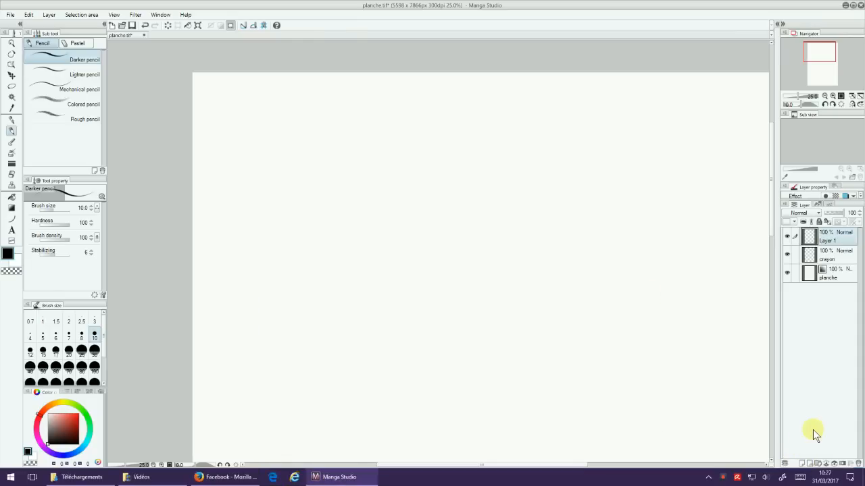
pyautogui.doubleClick(828, 240)
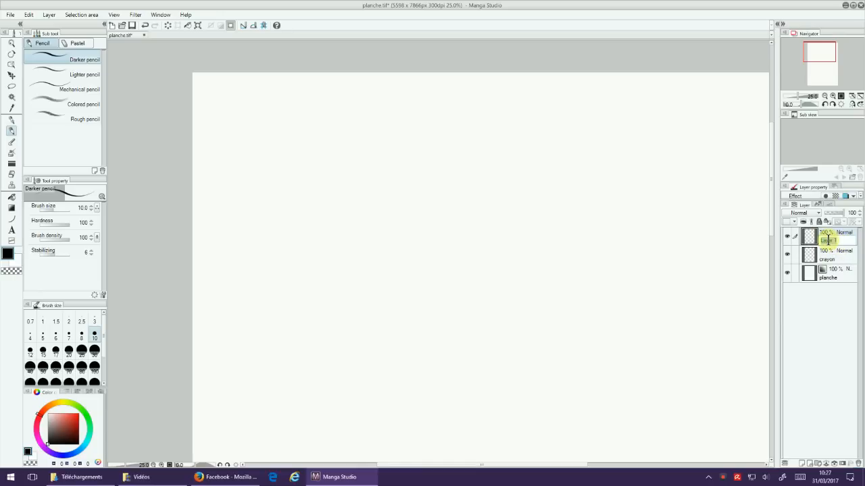
pyautogui.click(799, 476)
pyautogui.click(337, 315)
pyautogui.click(459, 371)
pyautogui.click(368, 370)
pyautogui.click(367, 315)
pyautogui.click(276, 315)
pyautogui.click(406, 343)
pyautogui.click(337, 316)
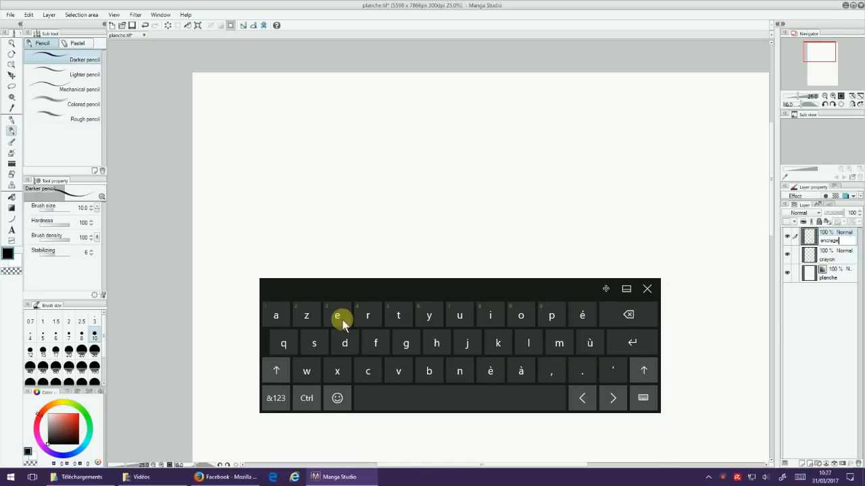
pyautogui.click(631, 343)
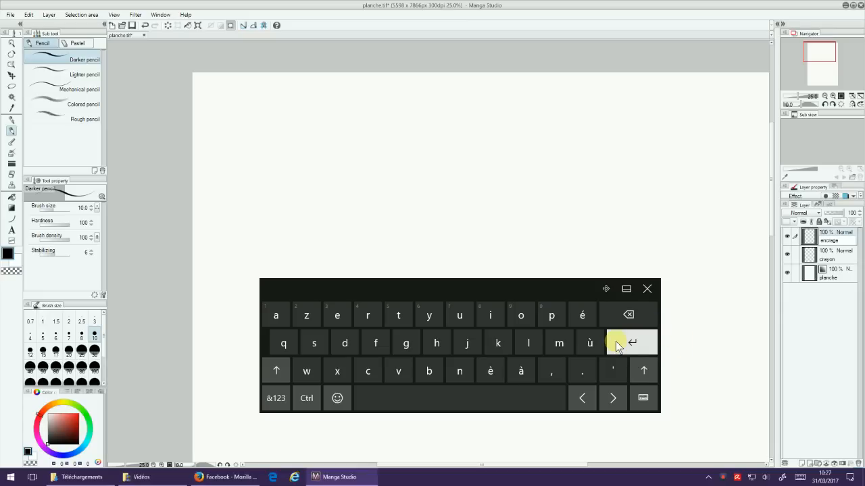
pyautogui.click(635, 343)
pyautogui.click(647, 289)
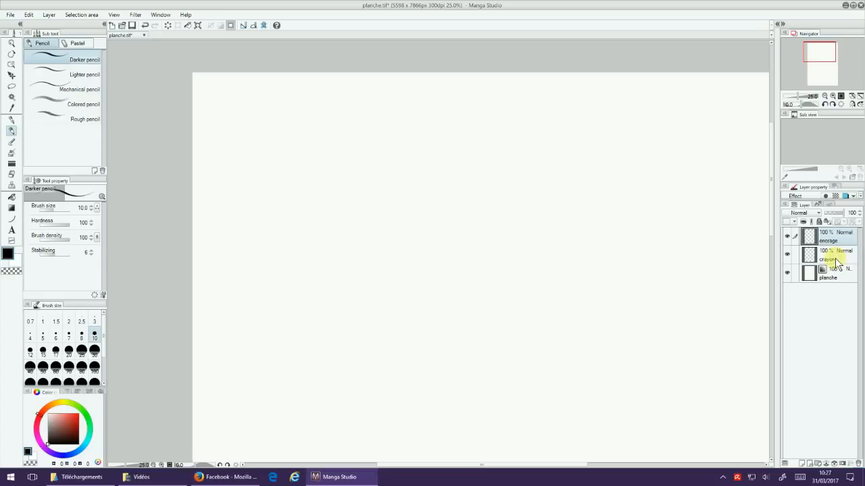
# Step: On the crayon layer, sketch a column of four stacked circles and a horizontal ground line across the lowest circle
pyautogui.click(837, 263)
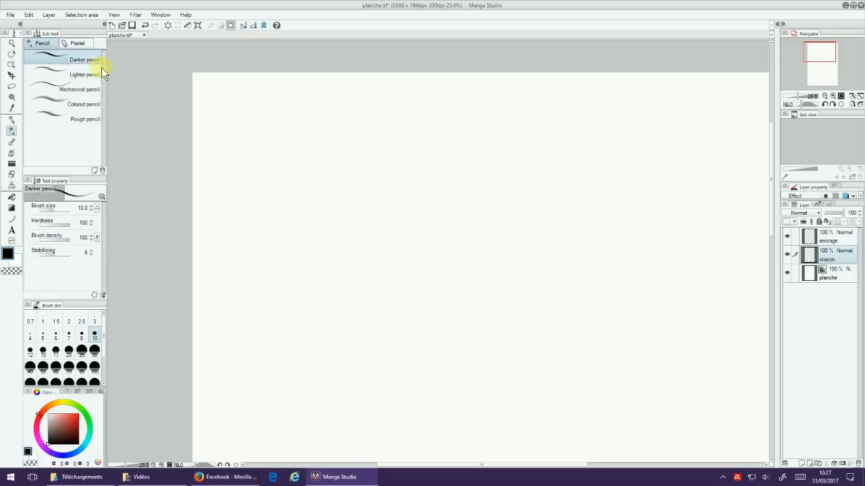
pyautogui.moveTo(433, 296)
pyautogui.mouseDown()
pyautogui.moveTo(431, 268)
pyautogui.moveTo(432, 303)
pyautogui.moveTo(457, 283)
pyautogui.mouseUp()
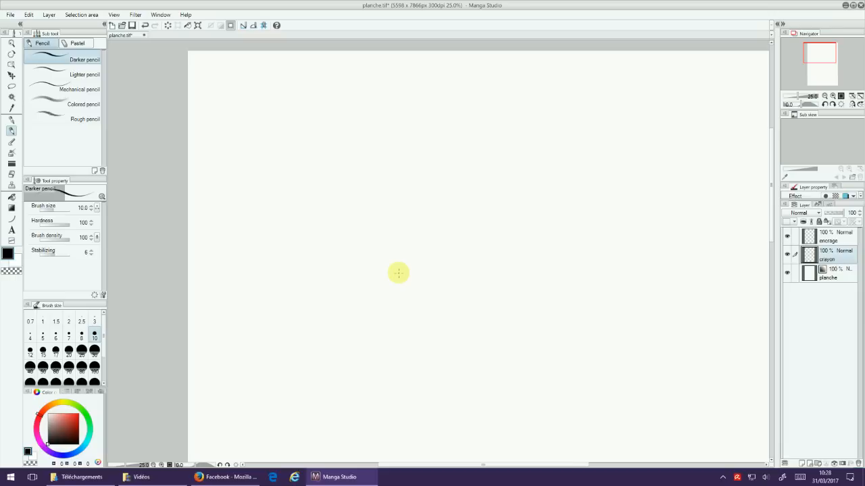
pyautogui.moveTo(360, 104); pyautogui.dragTo(394, 179)
pyautogui.moveTo(395, 141)
pyautogui.mouseDown()
pyautogui.moveTo(396, 108)
pyautogui.moveTo(384, 200)
pyautogui.moveTo(390, 196)
pyautogui.moveTo(370, 273)
pyautogui.moveTo(389, 183)
pyautogui.mouseUp()
pyautogui.moveTo(366, 278)
pyautogui.mouseDown()
pyautogui.moveTo(339, 339)
pyautogui.moveTo(389, 276)
pyautogui.mouseUp()
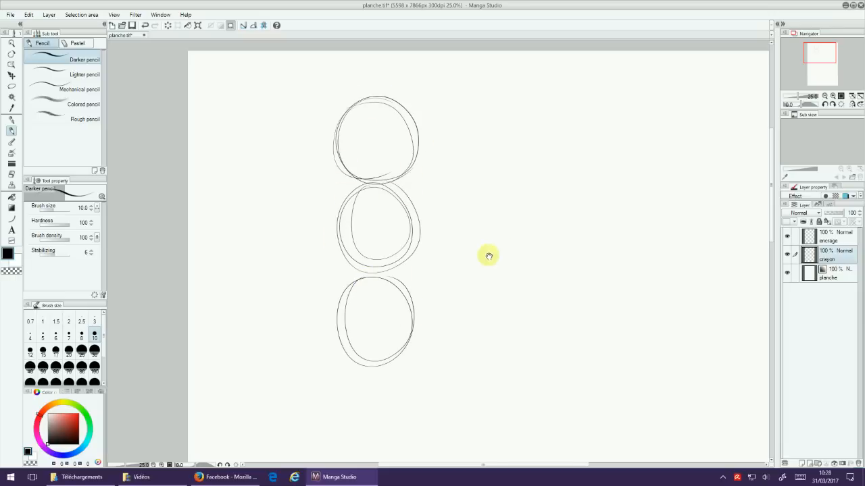
pyautogui.moveTo(488, 254); pyautogui.dragTo(479, 186)
pyautogui.moveTo(365, 305)
pyautogui.mouseDown()
pyautogui.moveTo(347, 363)
pyautogui.moveTo(346, 308)
pyautogui.moveTo(368, 292)
pyautogui.mouseUp()
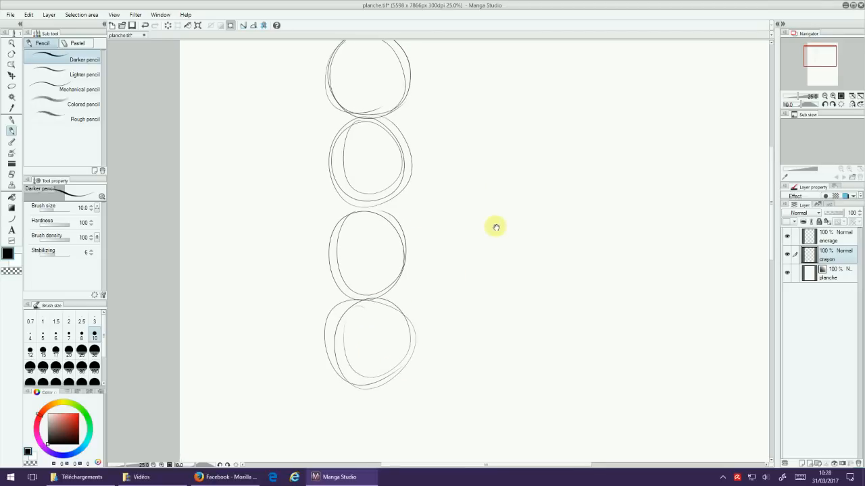
pyautogui.moveTo(442, 259); pyautogui.dragTo(464, 281)
pyautogui.moveTo(315, 371)
pyautogui.mouseDown()
pyautogui.moveTo(362, 380)
pyautogui.moveTo(486, 379)
pyautogui.mouseUp()
# Step: Add curved vertical and horizontal guidelines to the head circle, and sketch the short neck and shoulder line beneath it
pyautogui.moveTo(545, 265); pyautogui.dragTo(523, 304)
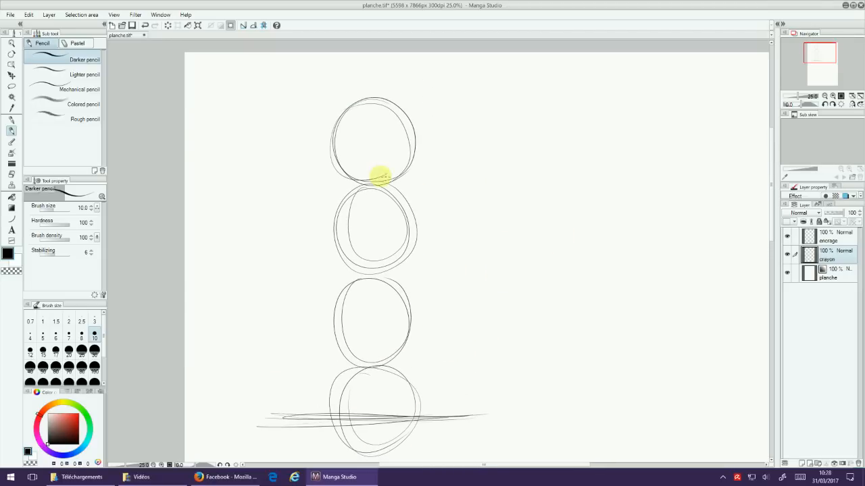
pyautogui.moveTo(370, 101); pyautogui.dragTo(379, 180)
pyautogui.moveTo(338, 145); pyautogui.dragTo(410, 135)
pyautogui.moveTo(364, 182)
pyautogui.mouseDown()
pyautogui.moveTo(363, 193)
pyautogui.moveTo(397, 186)
pyautogui.mouseUp()
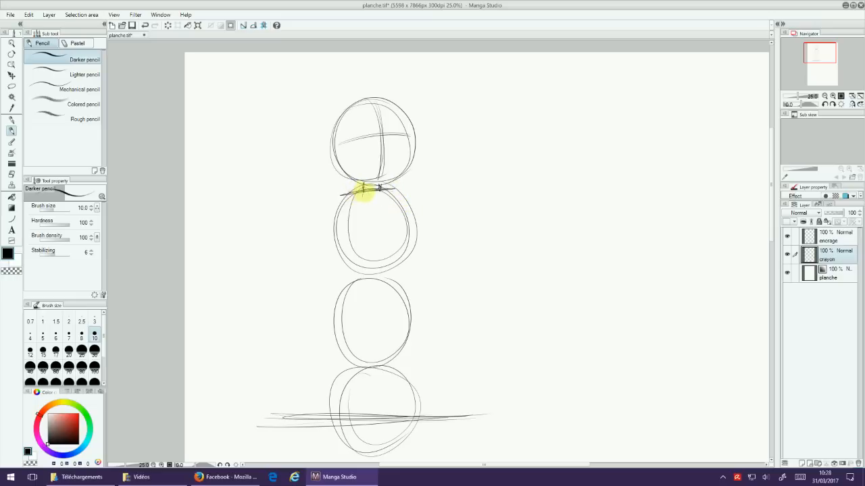
# Step: Sketch the torso, pelvis, both legs and rounded feet of the figure over the three lower guide circles
pyautogui.moveTo(335, 199)
pyautogui.mouseDown()
pyautogui.moveTo(395, 199)
pyautogui.moveTo(399, 245)
pyautogui.moveTo(377, 230)
pyautogui.moveTo(355, 251)
pyautogui.moveTo(372, 230)
pyautogui.moveTo(395, 247)
pyautogui.moveTo(364, 246)
pyautogui.moveTo(394, 235)
pyautogui.moveTo(403, 257)
pyautogui.moveTo(381, 264)
pyautogui.moveTo(434, 235)
pyautogui.moveTo(382, 245)
pyautogui.moveTo(358, 268)
pyautogui.moveTo(359, 254)
pyautogui.moveTo(347, 296)
pyautogui.mouseUp()
pyautogui.moveTo(349, 293)
pyautogui.mouseDown()
pyautogui.moveTo(382, 299)
pyautogui.moveTo(403, 289)
pyautogui.moveTo(390, 291)
pyautogui.mouseUp()
pyautogui.moveTo(443, 256); pyautogui.dragTo(455, 241)
pyautogui.moveTo(416, 192); pyautogui.dragTo(394, 413)
pyautogui.moveTo(396, 194); pyautogui.dragTo(345, 396)
pyautogui.moveTo(369, 243); pyautogui.dragTo(337, 410)
pyautogui.moveTo(368, 259)
pyautogui.mouseDown()
pyautogui.moveTo(360, 299)
pyautogui.moveTo(374, 291)
pyautogui.moveTo(366, 322)
pyautogui.moveTo(371, 283)
pyautogui.moveTo(351, 329)
pyautogui.moveTo(434, 331)
pyautogui.mouseUp()
pyautogui.moveTo(354, 284)
pyautogui.mouseDown()
pyautogui.moveTo(349, 388)
pyautogui.moveTo(372, 405)
pyautogui.moveTo(341, 424)
pyautogui.mouseUp()
pyautogui.moveTo(407, 282)
pyautogui.mouseDown()
pyautogui.moveTo(407, 306)
pyautogui.moveTo(408, 277)
pyautogui.moveTo(405, 298)
pyautogui.moveTo(414, 294)
pyautogui.moveTo(390, 353)
pyautogui.moveTo(407, 337)
pyautogui.moveTo(404, 393)
pyautogui.moveTo(426, 410)
pyautogui.moveTo(413, 390)
pyautogui.moveTo(400, 414)
pyautogui.moveTo(417, 378)
pyautogui.moveTo(430, 389)
pyautogui.moveTo(404, 416)
pyautogui.mouseUp()
pyautogui.moveTo(354, 386)
pyautogui.mouseDown()
pyautogui.moveTo(337, 415)
pyautogui.moveTo(328, 413)
pyautogui.mouseUp()
pyautogui.moveTo(524, 345); pyautogui.dragTo(518, 328)
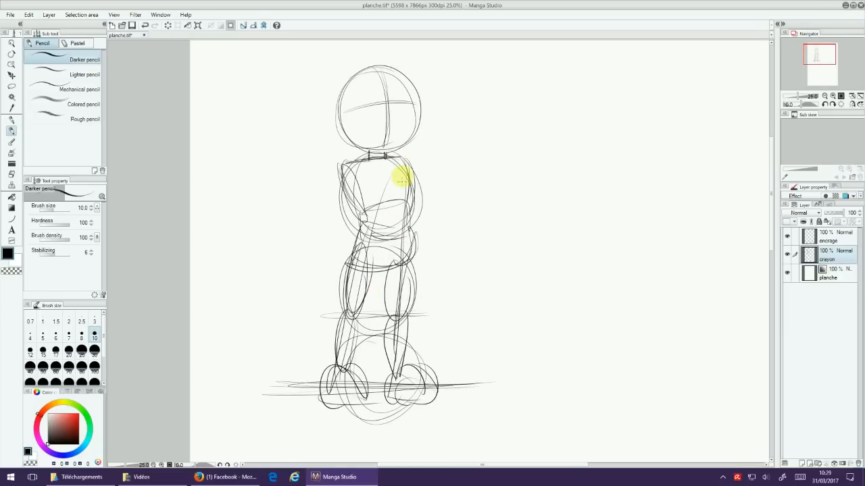
# Step: Draw a long guideline from the shoulder down to the opposite foot and reinforce both feet with circular strokes
pyautogui.moveTo(406, 130)
pyautogui.mouseDown()
pyautogui.moveTo(392, 145)
pyautogui.moveTo(377, 247)
pyautogui.moveTo(309, 399)
pyautogui.mouseUp()
pyautogui.moveTo(336, 366)
pyautogui.mouseDown()
pyautogui.moveTo(356, 397)
pyautogui.moveTo(330, 372)
pyautogui.mouseUp()
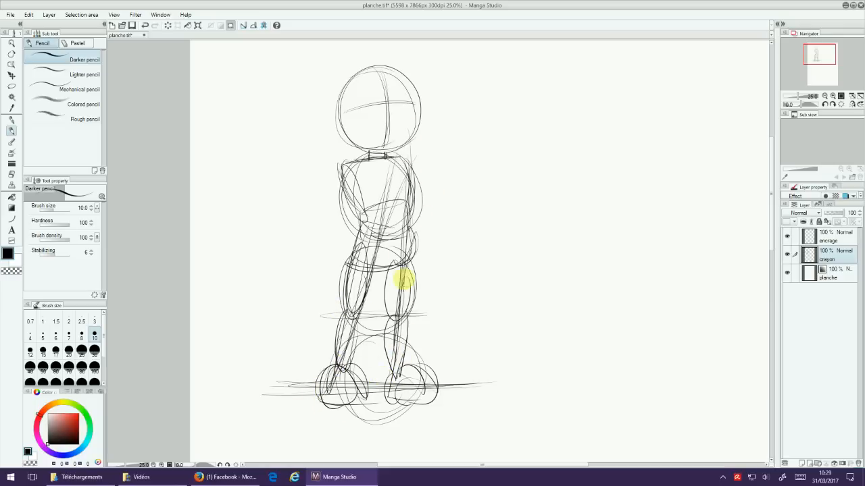
pyautogui.moveTo(391, 387)
pyautogui.mouseDown()
pyautogui.moveTo(398, 364)
pyautogui.moveTo(420, 390)
pyautogui.mouseUp()
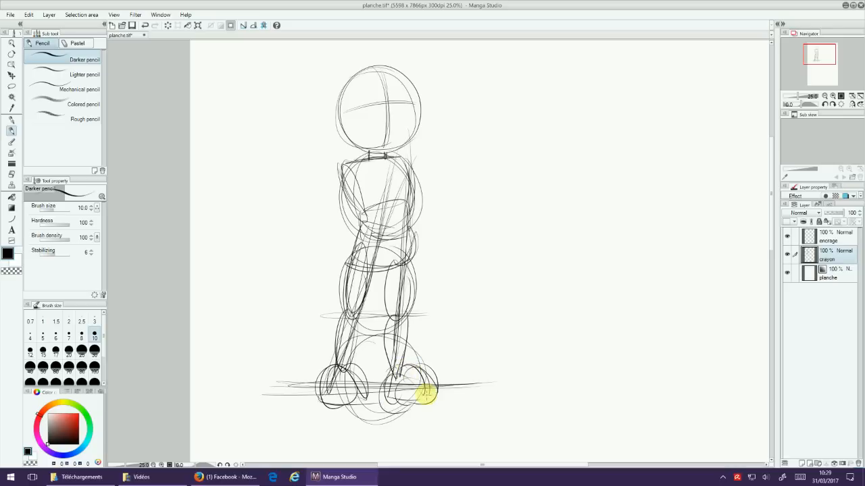
# Step: Sketch a round shoulder joint at each end of the shoulder line
pyautogui.moveTo(491, 194); pyautogui.dragTo(447, 228)
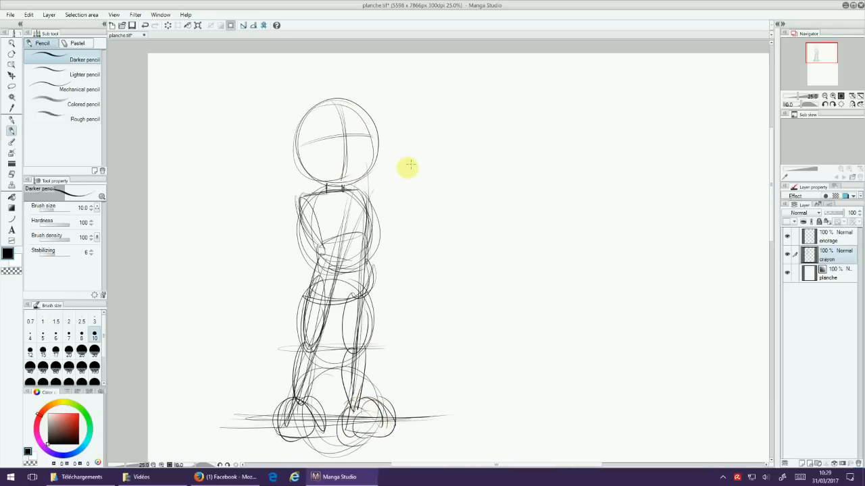
pyautogui.moveTo(457, 280)
pyautogui.mouseDown()
pyautogui.moveTo(473, 245)
pyautogui.moveTo(467, 225)
pyautogui.mouseUp()
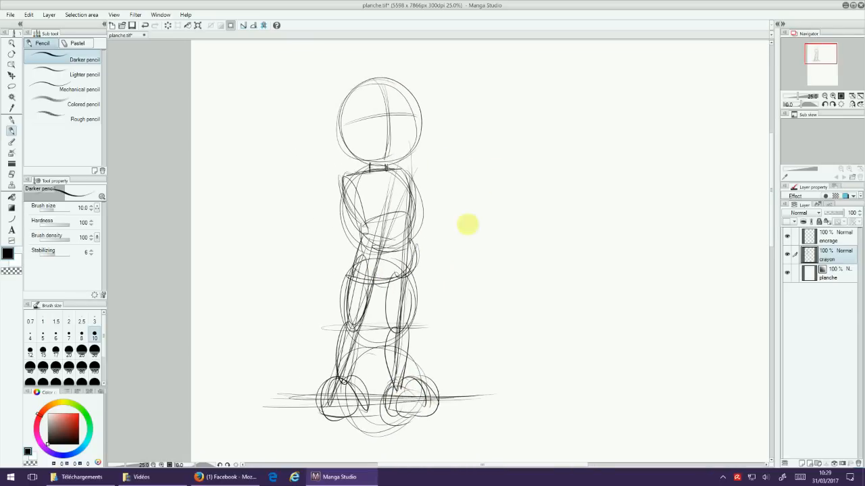
pyautogui.moveTo(352, 177); pyautogui.dragTo(332, 187)
pyautogui.moveTo(408, 165)
pyautogui.mouseDown()
pyautogui.moveTo(417, 174)
pyautogui.moveTo(405, 191)
pyautogui.mouseUp()
# Step: Sketch both bent arms with hands resting at the hips, and add the chest line and navel to the torso
pyautogui.moveTo(332, 193); pyautogui.dragTo(311, 237)
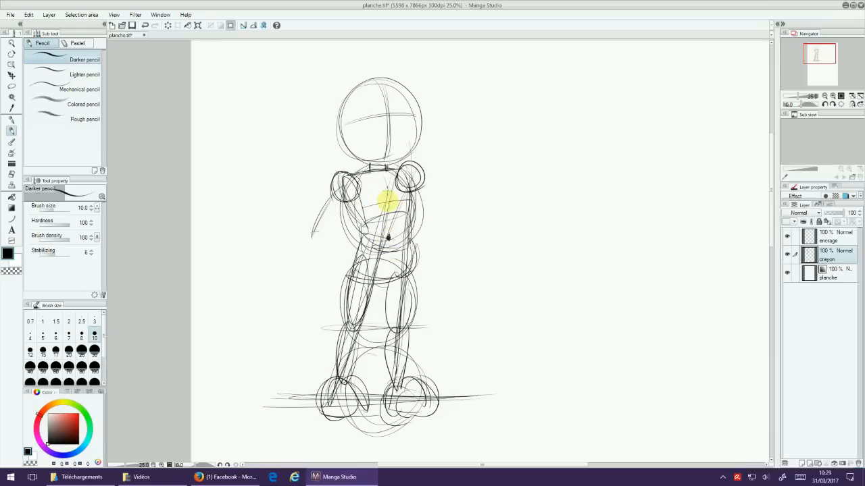
pyautogui.moveTo(340, 189); pyautogui.dragTo(316, 238)
pyautogui.moveTo(315, 241); pyautogui.dragTo(466, 227)
pyautogui.moveTo(419, 186); pyautogui.dragTo(435, 224)
pyautogui.moveTo(338, 189)
pyautogui.mouseDown()
pyautogui.moveTo(310, 229)
pyautogui.moveTo(343, 186)
pyautogui.moveTo(316, 231)
pyautogui.moveTo(352, 269)
pyautogui.mouseUp()
pyautogui.moveTo(353, 265)
pyautogui.mouseDown()
pyautogui.moveTo(336, 280)
pyautogui.moveTo(350, 273)
pyautogui.mouseUp()
pyautogui.moveTo(422, 186); pyautogui.dragTo(442, 223)
pyautogui.moveTo(446, 217)
pyautogui.mouseDown()
pyautogui.moveTo(408, 243)
pyautogui.moveTo(434, 276)
pyautogui.mouseUp()
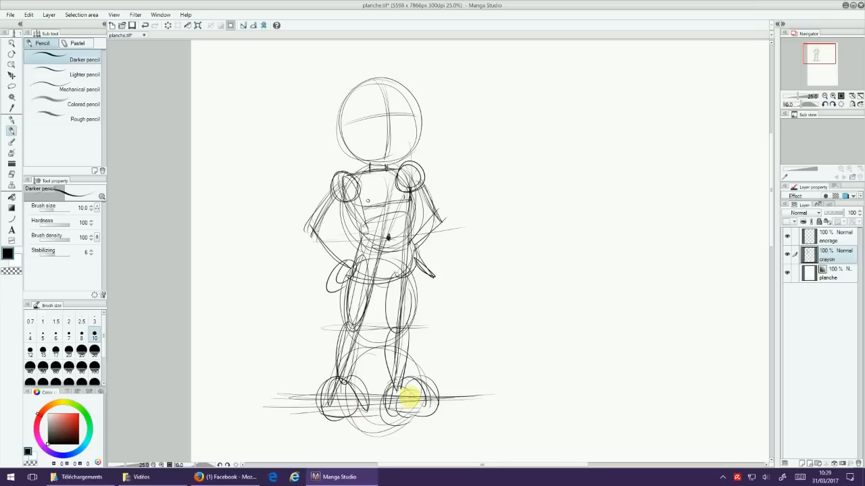
# Step: Sketch the head's straight cheeks, jaw and skull outline, with two round eyes and a small nose along the face guidelines
pyautogui.scroll(3, 499, 282)
pyautogui.moveTo(467, 262); pyautogui.dragTo(447, 227)
pyautogui.moveTo(452, 267); pyautogui.dragTo(471, 298)
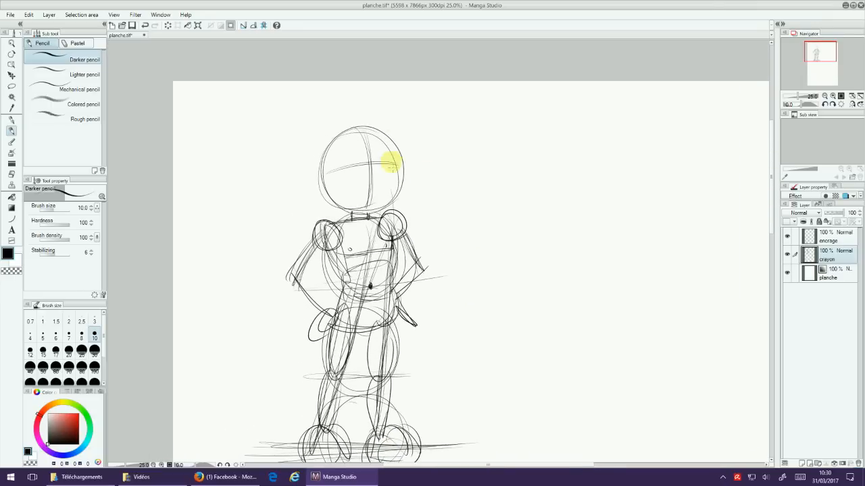
pyautogui.moveTo(391, 158); pyautogui.dragTo(393, 202)
pyautogui.moveTo(334, 185)
pyautogui.mouseDown()
pyautogui.moveTo(336, 207)
pyautogui.moveTo(376, 211)
pyautogui.mouseUp()
pyautogui.moveTo(392, 153)
pyautogui.mouseDown()
pyautogui.moveTo(396, 202)
pyautogui.moveTo(373, 213)
pyautogui.mouseUp()
pyautogui.moveTo(332, 184)
pyautogui.mouseDown()
pyautogui.moveTo(347, 212)
pyautogui.moveTo(371, 213)
pyautogui.mouseUp()
pyautogui.moveTo(393, 152)
pyautogui.mouseDown()
pyautogui.moveTo(391, 196)
pyautogui.moveTo(376, 211)
pyautogui.mouseUp()
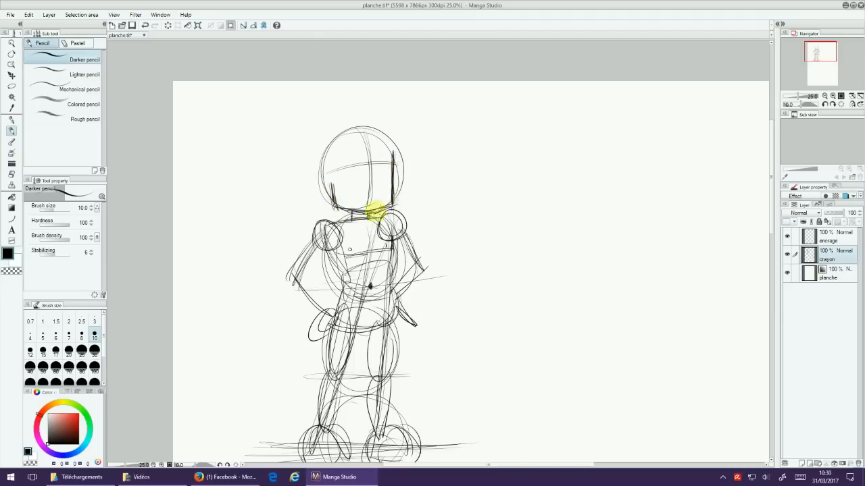
pyautogui.moveTo(397, 159)
pyautogui.mouseDown()
pyautogui.moveTo(330, 179)
pyautogui.moveTo(393, 146)
pyautogui.mouseUp()
pyautogui.moveTo(329, 184)
pyautogui.mouseDown()
pyautogui.moveTo(352, 125)
pyautogui.moveTo(393, 147)
pyautogui.moveTo(329, 177)
pyautogui.moveTo(348, 127)
pyautogui.moveTo(378, 143)
pyautogui.moveTo(334, 133)
pyautogui.moveTo(332, 168)
pyautogui.moveTo(384, 143)
pyautogui.moveTo(391, 156)
pyautogui.moveTo(323, 177)
pyautogui.mouseUp()
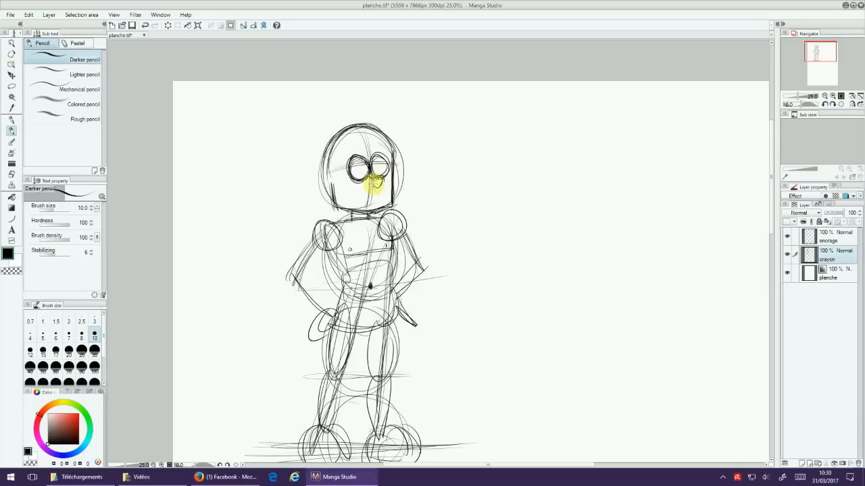
# Step: Sketch the mouth with its lower lip, the pupils in both eyes, and the cheek lines beside the nose
pyautogui.moveTo(340, 198); pyautogui.dragTo(383, 193)
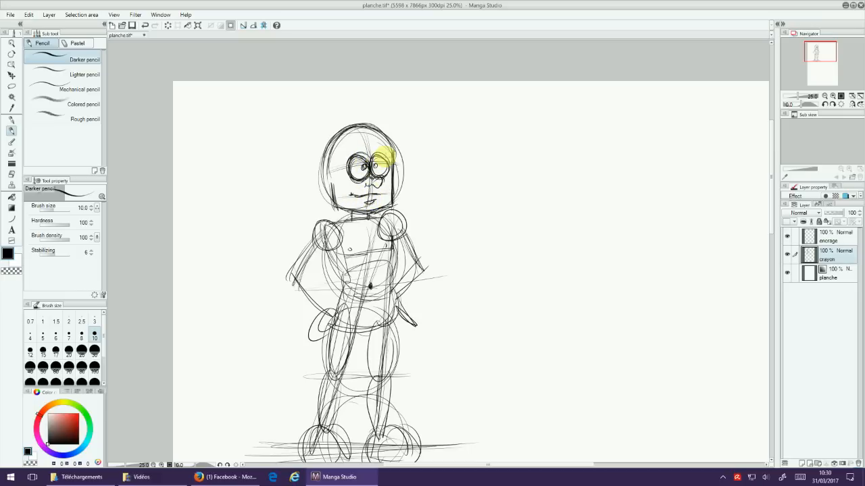
pyautogui.hotkey('ctrl', '+')
pyautogui.hotkey('ctrl', '+')
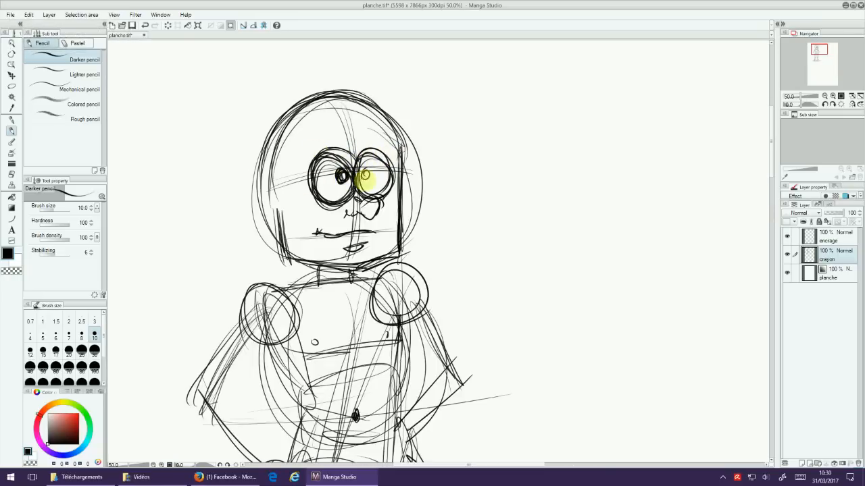
pyautogui.moveTo(481, 206); pyautogui.dragTo(507, 187)
pyautogui.moveTo(331, 178)
pyautogui.mouseDown()
pyautogui.moveTo(316, 186)
pyautogui.moveTo(329, 197)
pyautogui.moveTo(332, 221)
pyautogui.mouseUp()
pyautogui.moveTo(406, 177); pyautogui.dragTo(416, 216)
# Step: Sketch an ear with inner curves on each side of the head
pyautogui.moveTo(471, 175); pyautogui.dragTo(515, 159)
pyautogui.moveTo(358, 150)
pyautogui.mouseDown()
pyautogui.moveTo(332, 194)
pyautogui.moveTo(347, 155)
pyautogui.mouseUp()
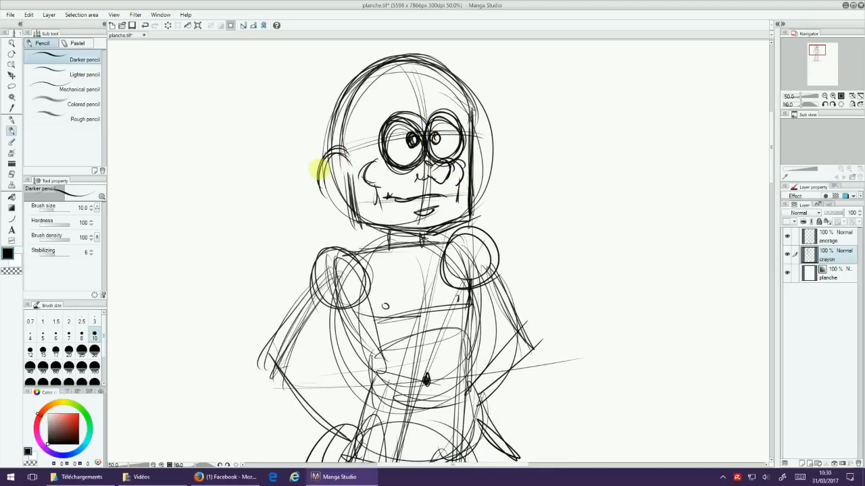
pyautogui.moveTo(315, 164)
pyautogui.mouseDown()
pyautogui.moveTo(339, 211)
pyautogui.moveTo(331, 172)
pyautogui.moveTo(346, 195)
pyautogui.mouseUp()
pyautogui.moveTo(475, 134)
pyautogui.mouseDown()
pyautogui.moveTo(490, 162)
pyautogui.moveTo(479, 190)
pyautogui.mouseUp()
# Step: Sketch the swept hair volume over the skull and a band running across the forehead
pyautogui.moveTo(539, 110); pyautogui.dragTo(497, 199)
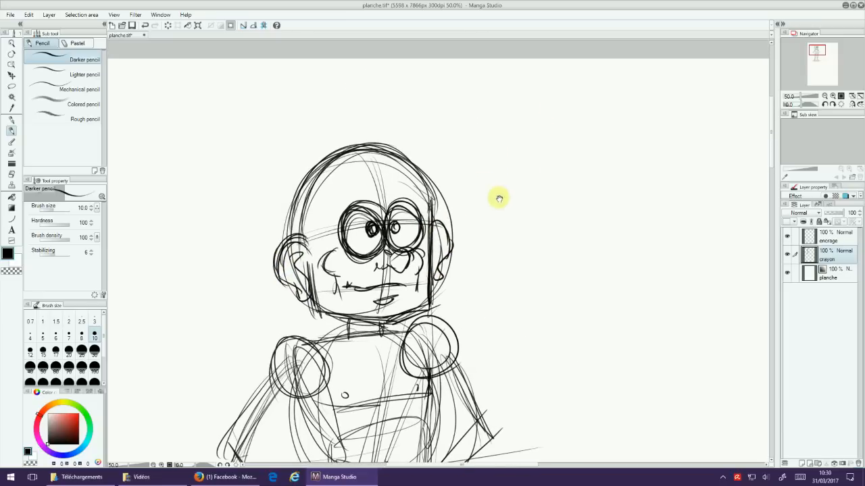
pyautogui.moveTo(379, 225); pyautogui.dragTo(466, 183)
pyautogui.moveTo(342, 158); pyautogui.dragTo(396, 125)
pyautogui.moveTo(351, 144); pyautogui.dragTo(458, 170)
pyautogui.moveTo(416, 131); pyautogui.dragTo(459, 180)
pyautogui.moveTo(388, 215); pyautogui.dragTo(472, 195)
pyautogui.moveTo(433, 150); pyautogui.dragTo(467, 183)
pyautogui.moveTo(348, 201)
pyautogui.mouseDown()
pyautogui.moveTo(275, 216)
pyautogui.moveTo(270, 234)
pyautogui.mouseUp()
pyautogui.moveTo(270, 234)
pyautogui.mouseDown()
pyautogui.moveTo(324, 219)
pyautogui.moveTo(273, 219)
pyautogui.mouseUp()
pyautogui.moveTo(274, 214)
pyautogui.mouseDown()
pyautogui.moveTo(261, 234)
pyautogui.moveTo(326, 221)
pyautogui.mouseUp()
pyautogui.moveTo(467, 181); pyautogui.dragTo(496, 170)
# Step: Reinforce the band and the rounded crown behind the fringe, and add a small spiky tuft on top
pyautogui.moveTo(306, 188)
pyautogui.mouseDown()
pyautogui.moveTo(345, 136)
pyautogui.moveTo(393, 135)
pyautogui.mouseUp()
pyautogui.moveTo(308, 196)
pyautogui.mouseDown()
pyautogui.moveTo(353, 139)
pyautogui.moveTo(393, 132)
pyautogui.mouseUp()
pyautogui.moveTo(312, 167); pyautogui.dragTo(393, 128)
pyautogui.moveTo(302, 201)
pyautogui.mouseDown()
pyautogui.moveTo(359, 128)
pyautogui.moveTo(398, 129)
pyautogui.mouseUp()
pyautogui.moveTo(301, 196)
pyautogui.mouseDown()
pyautogui.moveTo(385, 127)
pyautogui.moveTo(404, 128)
pyautogui.moveTo(338, 145)
pyautogui.moveTo(312, 194)
pyautogui.moveTo(371, 133)
pyautogui.moveTo(335, 149)
pyautogui.moveTo(352, 109)
pyautogui.mouseUp()
pyautogui.moveTo(331, 144); pyautogui.dragTo(308, 124)
pyautogui.moveTo(325, 147)
pyautogui.mouseDown()
pyautogui.moveTo(292, 155)
pyautogui.moveTo(310, 155)
pyautogui.mouseUp()
pyautogui.moveTo(299, 205); pyautogui.dragTo(359, 133)
# Step: Sketch wavy, pointed hair locks hanging around the ears on both sides of the head
pyautogui.moveTo(496, 156); pyautogui.dragTo(523, 120)
pyautogui.moveTo(349, 118); pyautogui.dragTo(323, 167)
pyautogui.moveTo(327, 189)
pyautogui.mouseDown()
pyautogui.moveTo(320, 211)
pyautogui.moveTo(315, 188)
pyautogui.moveTo(324, 178)
pyautogui.moveTo(328, 225)
pyautogui.moveTo(363, 289)
pyautogui.mouseUp()
pyautogui.moveTo(493, 146); pyautogui.dragTo(514, 187)
pyautogui.moveTo(495, 145)
pyautogui.mouseDown()
pyautogui.moveTo(502, 164)
pyautogui.moveTo(531, 178)
pyautogui.moveTo(491, 273)
pyautogui.mouseUp()
pyautogui.moveTo(367, 193)
pyautogui.mouseDown()
pyautogui.moveTo(377, 259)
pyautogui.moveTo(376, 240)
pyautogui.moveTo(414, 271)
pyautogui.moveTo(493, 227)
pyautogui.moveTo(490, 172)
pyautogui.moveTo(429, 180)
pyautogui.moveTo(328, 169)
pyautogui.moveTo(378, 158)
pyautogui.moveTo(319, 171)
pyautogui.moveTo(392, 168)
pyautogui.moveTo(376, 207)
pyautogui.mouseUp()
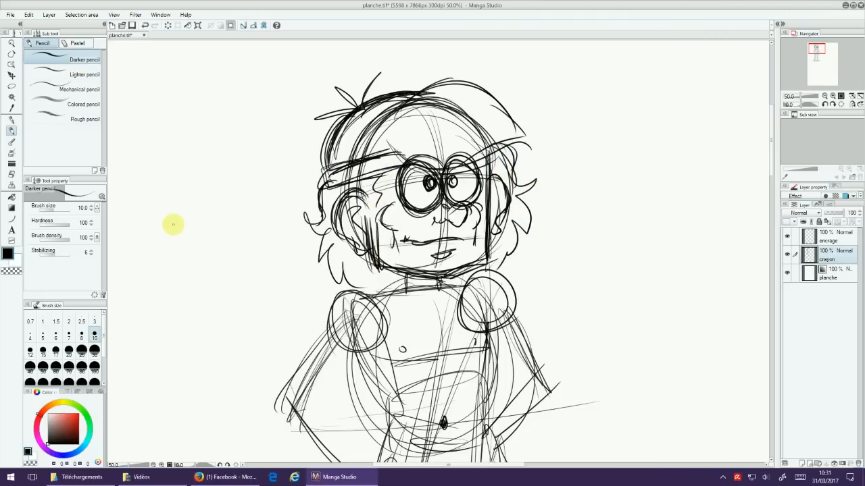
# Step: Sketch a round collar at the neck and flesh out the shoulder, sleeve, forearm and hand of the arm on the left
pyautogui.hotkey('ctrl', '-')
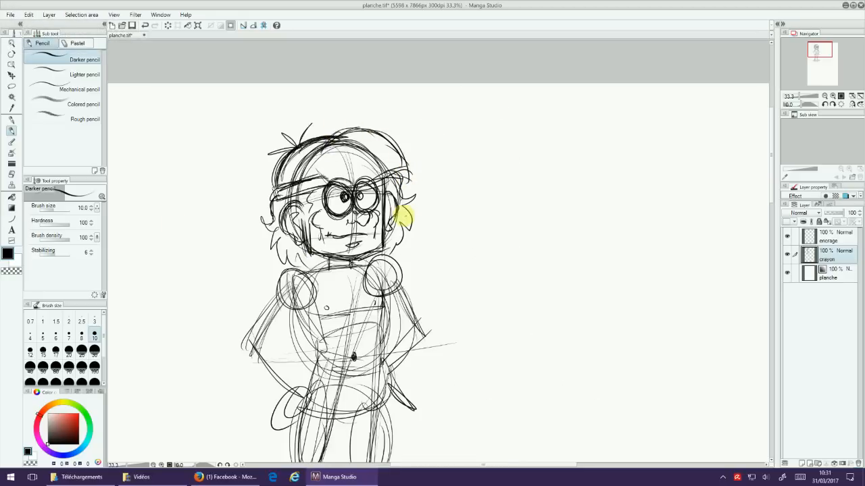
pyautogui.moveTo(459, 210); pyautogui.dragTo(465, 178)
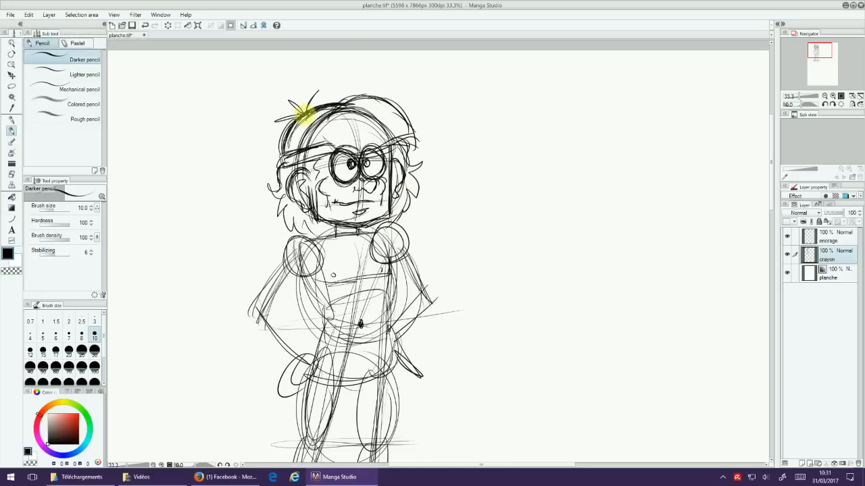
pyautogui.moveTo(481, 274)
pyautogui.mouseDown()
pyautogui.moveTo(495, 255)
pyautogui.moveTo(493, 212)
pyautogui.moveTo(507, 211)
pyautogui.mouseUp()
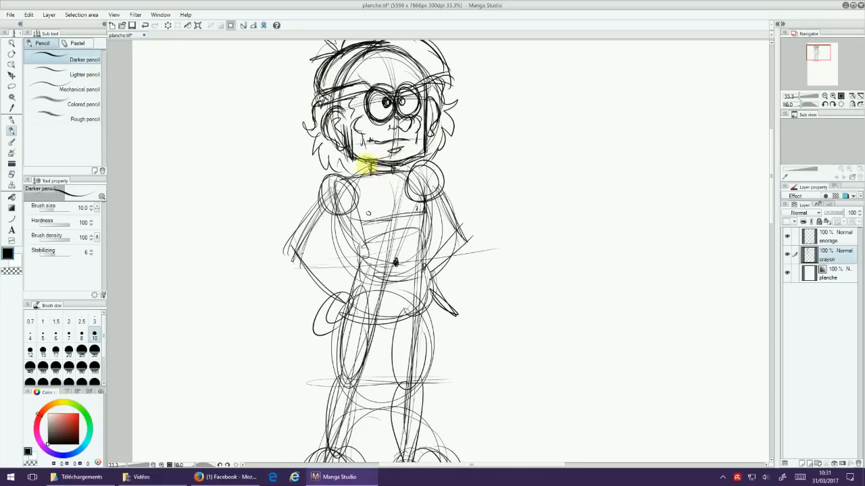
pyautogui.moveTo(392, 174)
pyautogui.mouseDown()
pyautogui.moveTo(471, 141)
pyautogui.moveTo(379, 154)
pyautogui.moveTo(361, 147)
pyautogui.moveTo(396, 145)
pyautogui.moveTo(420, 156)
pyautogui.moveTo(344, 160)
pyautogui.moveTo(353, 145)
pyautogui.moveTo(323, 163)
pyautogui.moveTo(341, 153)
pyautogui.moveTo(361, 179)
pyautogui.moveTo(326, 182)
pyautogui.moveTo(376, 172)
pyautogui.moveTo(340, 188)
pyautogui.moveTo(326, 182)
pyautogui.moveTo(318, 204)
pyautogui.moveTo(341, 212)
pyautogui.moveTo(341, 203)
pyautogui.moveTo(335, 231)
pyautogui.moveTo(324, 220)
pyautogui.moveTo(329, 184)
pyautogui.moveTo(298, 222)
pyautogui.moveTo(307, 249)
pyautogui.moveTo(337, 226)
pyautogui.moveTo(354, 269)
pyautogui.moveTo(324, 192)
pyautogui.moveTo(306, 206)
pyautogui.moveTo(310, 239)
pyautogui.moveTo(302, 234)
pyautogui.moveTo(329, 226)
pyautogui.moveTo(344, 262)
pyautogui.moveTo(329, 262)
pyautogui.moveTo(367, 290)
pyautogui.moveTo(345, 296)
pyautogui.moveTo(358, 291)
pyautogui.moveTo(353, 308)
pyautogui.moveTo(339, 289)
pyautogui.moveTo(354, 253)
pyautogui.mouseUp()
pyautogui.moveTo(327, 177)
pyautogui.mouseDown()
pyautogui.moveTo(303, 237)
pyautogui.moveTo(350, 199)
pyautogui.moveTo(344, 247)
pyautogui.moveTo(342, 232)
pyautogui.mouseUp()
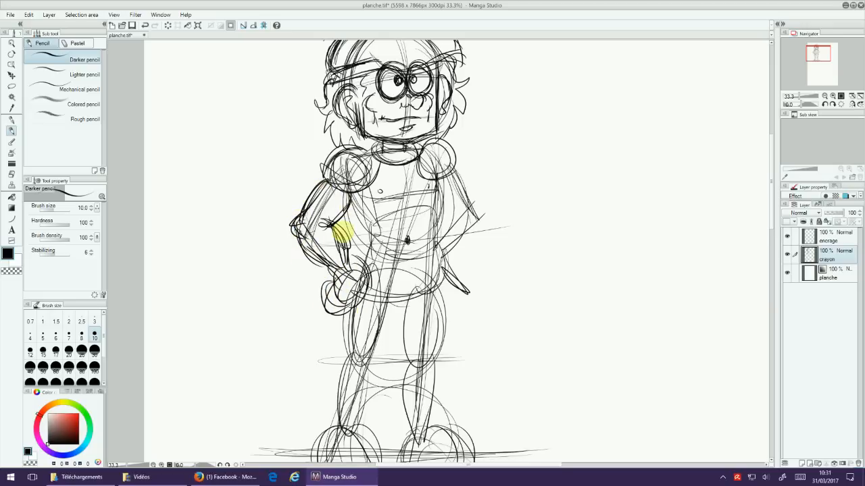
pyautogui.moveTo(322, 177); pyautogui.dragTo(349, 191)
# Step: Flesh out the bent arm on the right with its sleeve and hand, and refine the collar line
pyautogui.moveTo(448, 196)
pyautogui.mouseDown()
pyautogui.moveTo(473, 202)
pyautogui.moveTo(448, 226)
pyautogui.moveTo(454, 172)
pyautogui.moveTo(482, 213)
pyautogui.moveTo(460, 246)
pyautogui.moveTo(460, 213)
pyautogui.moveTo(479, 230)
pyautogui.moveTo(440, 279)
pyautogui.moveTo(453, 263)
pyautogui.moveTo(436, 189)
pyautogui.moveTo(454, 182)
pyautogui.moveTo(439, 196)
pyautogui.moveTo(457, 175)
pyautogui.moveTo(450, 211)
pyautogui.moveTo(469, 250)
pyautogui.mouseUp()
pyautogui.moveTo(458, 215); pyautogui.dragTo(475, 239)
pyautogui.moveTo(498, 184); pyautogui.dragTo(502, 141)
pyautogui.moveTo(392, 116); pyautogui.dragTo(422, 121)
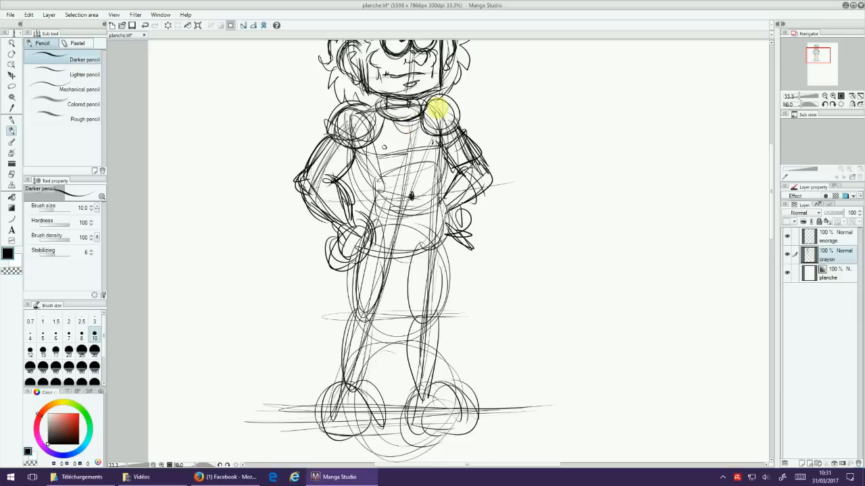
# Step: Sketch a belt with a round buckle at the waist and a jagged tunic hem below it
pyautogui.moveTo(363, 169)
pyautogui.mouseDown()
pyautogui.moveTo(385, 187)
pyautogui.moveTo(450, 183)
pyautogui.moveTo(409, 206)
pyautogui.moveTo(386, 194)
pyautogui.moveTo(421, 198)
pyautogui.moveTo(440, 214)
pyautogui.mouseUp()
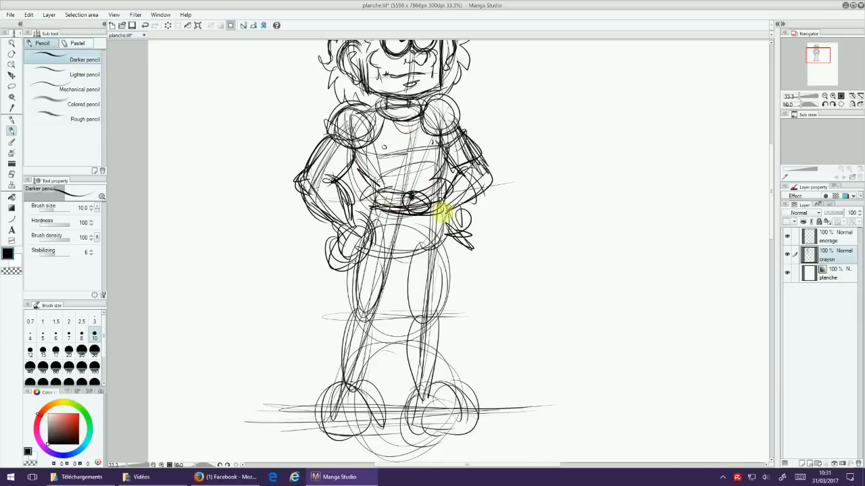
pyautogui.moveTo(378, 214)
pyautogui.mouseDown()
pyautogui.moveTo(363, 239)
pyautogui.moveTo(361, 274)
pyautogui.moveTo(436, 287)
pyautogui.moveTo(453, 270)
pyautogui.mouseUp()
pyautogui.moveTo(445, 213)
pyautogui.mouseDown()
pyautogui.moveTo(438, 284)
pyautogui.moveTo(482, 192)
pyautogui.mouseUp()
# Step: Sketch circular knee pads and outline the thighs and lower legs
pyautogui.moveTo(378, 206)
pyautogui.mouseDown()
pyautogui.moveTo(375, 234)
pyautogui.moveTo(409, 241)
pyautogui.moveTo(360, 271)
pyautogui.moveTo(349, 347)
pyautogui.mouseUp()
pyautogui.moveTo(436, 203)
pyautogui.mouseDown()
pyautogui.moveTo(465, 245)
pyautogui.moveTo(448, 247)
pyautogui.moveTo(437, 329)
pyautogui.mouseUp()
pyautogui.moveTo(463, 258); pyautogui.dragTo(448, 338)
pyautogui.moveTo(434, 306); pyautogui.dragTo(478, 352)
pyautogui.moveTo(492, 184); pyautogui.dragTo(459, 304)
# Step: Sketch a long cape behind the figure, flaring from the arms down to a hem just above the feet
pyautogui.moveTo(331, 196); pyautogui.dragTo(283, 405)
pyautogui.moveTo(299, 368); pyautogui.dragTo(294, 400)
pyautogui.moveTo(463, 255); pyautogui.dragTo(474, 198)
pyautogui.moveTo(461, 170); pyautogui.dragTo(467, 294)
pyautogui.moveTo(466, 253); pyautogui.dragTo(485, 333)
pyautogui.moveTo(305, 235); pyautogui.dragTo(284, 358)
pyautogui.moveTo(284, 358); pyautogui.dragTo(431, 369)
pyautogui.moveTo(455, 239); pyautogui.dragTo(496, 370)
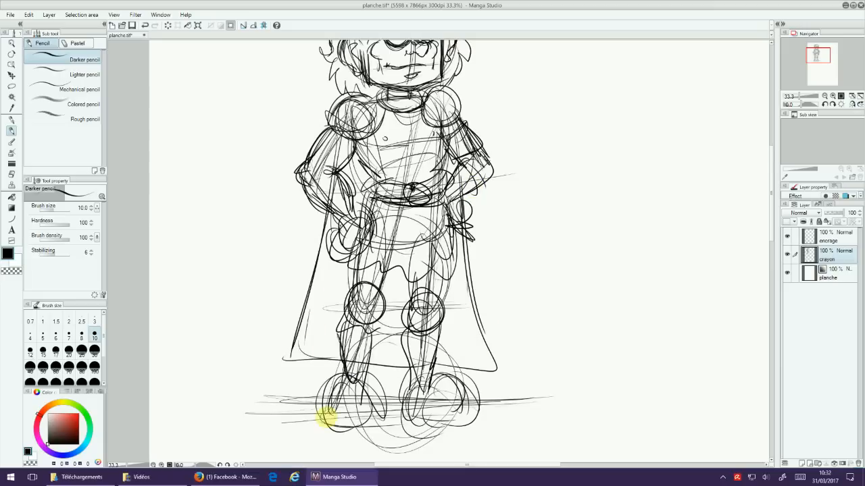
# Step: Reinforce the lower leg and the round foot on the figure's left side of the drawing
pyautogui.moveTo(527, 218); pyautogui.dragTo(503, 305)
pyautogui.scroll(-3, 523, 276)
pyautogui.moveTo(555, 276); pyautogui.dragTo(499, 250)
pyautogui.scroll(2, 489, 270)
pyautogui.moveTo(496, 302); pyautogui.dragTo(535, 280)
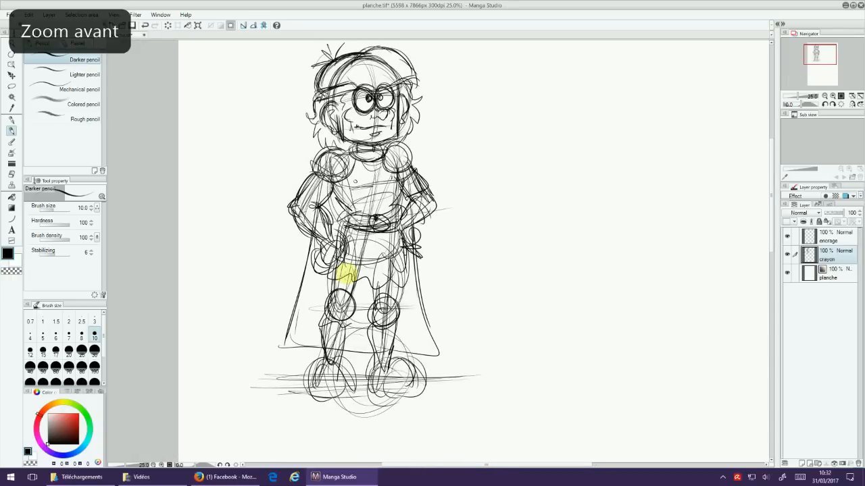
pyautogui.moveTo(339, 314); pyautogui.dragTo(324, 403)
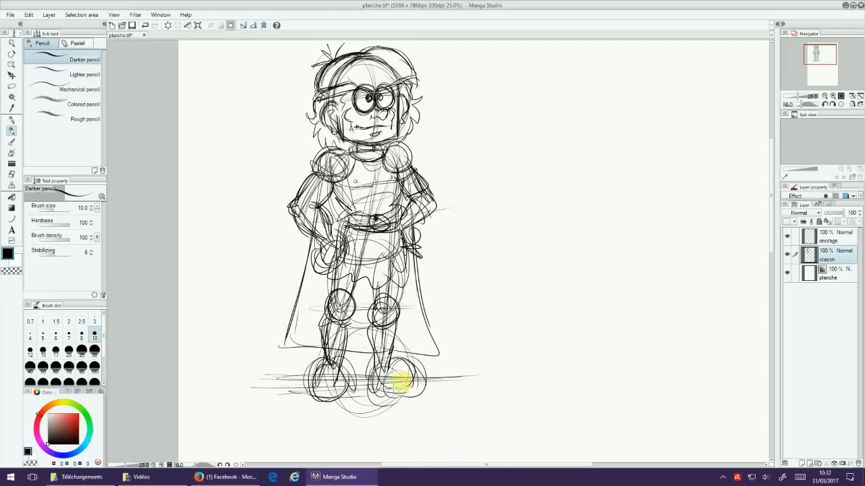
pyautogui.moveTo(493, 277); pyautogui.dragTo(478, 295)
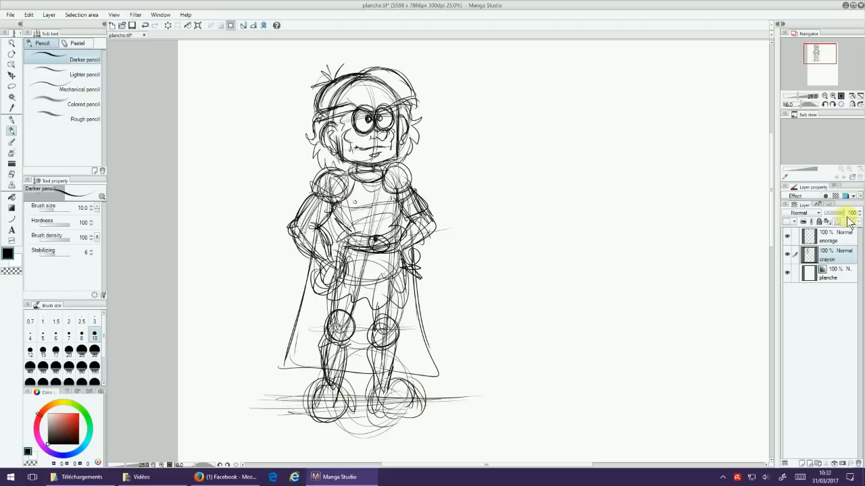
# Step: Lower the crayon layer's opacity to 21% and make the encrage layer active
pyautogui.moveTo(844, 216)
pyautogui.mouseDown()
pyautogui.moveTo(833, 217)
pyautogui.moveTo(843, 218)
pyautogui.moveTo(836, 236)
pyautogui.moveTo(841, 222)
pyautogui.moveTo(830, 223)
pyautogui.mouseUp()
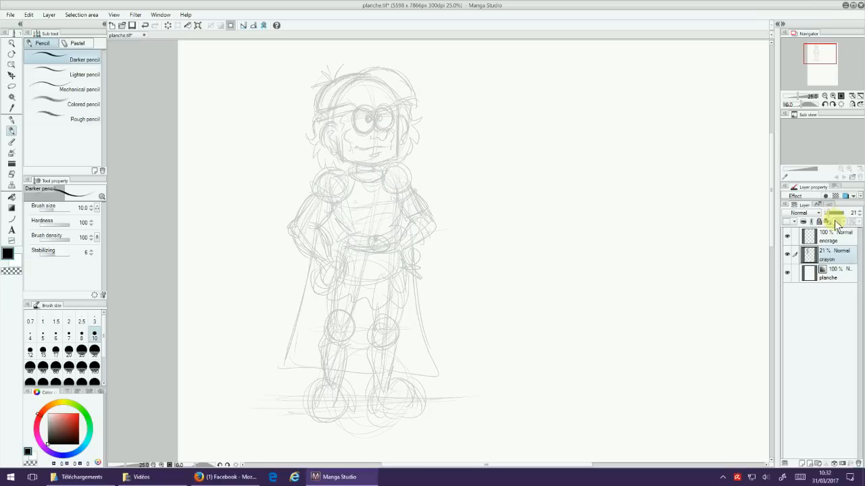
pyautogui.click(831, 240)
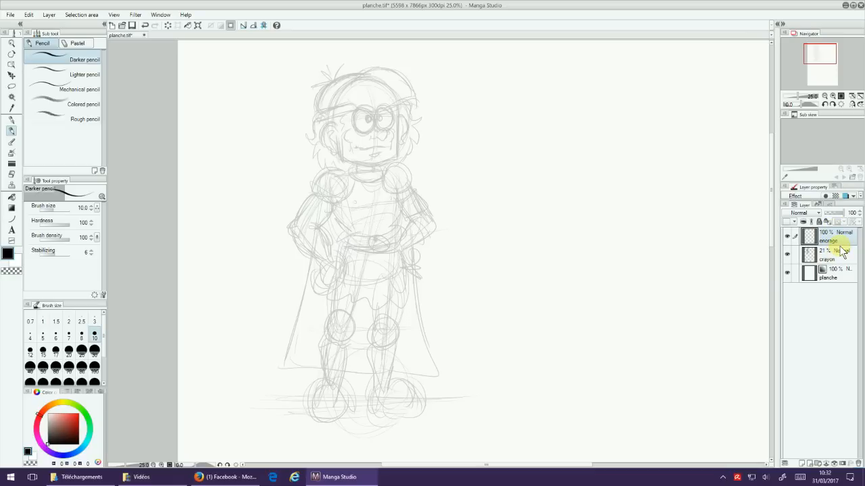
# Step: Choose the G-pen at brush size 25 for inking, comparing it with the Mapping pen
pyautogui.click(11, 120)
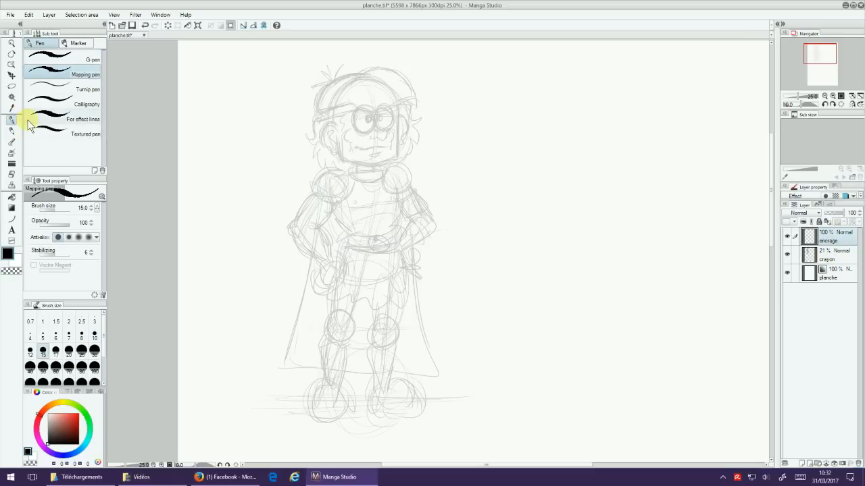
pyautogui.click(91, 58)
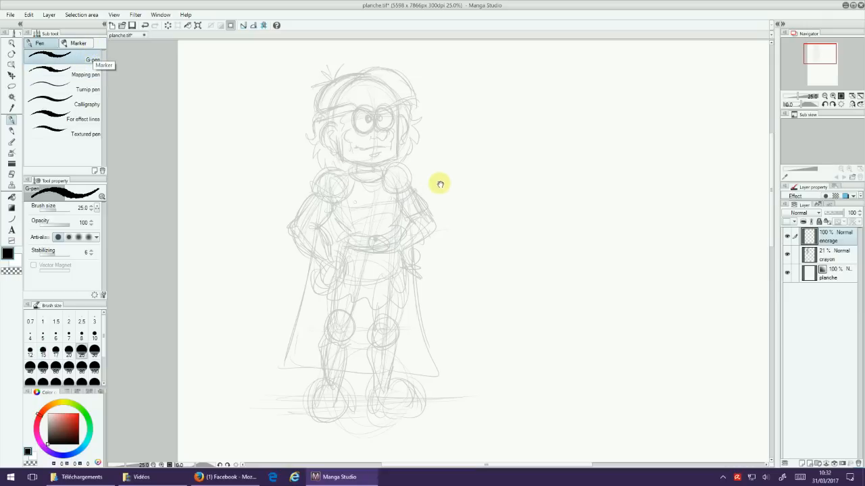
pyautogui.moveTo(440, 183); pyautogui.dragTo(432, 233)
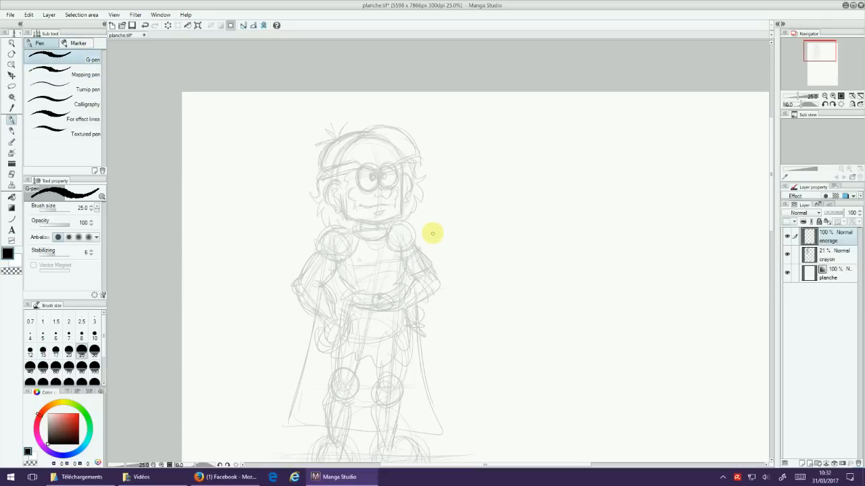
pyautogui.click(84, 74)
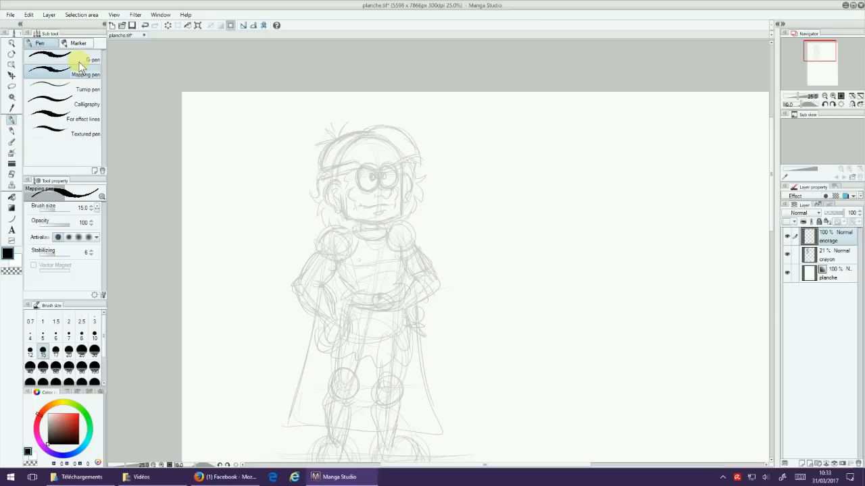
pyautogui.click(80, 60)
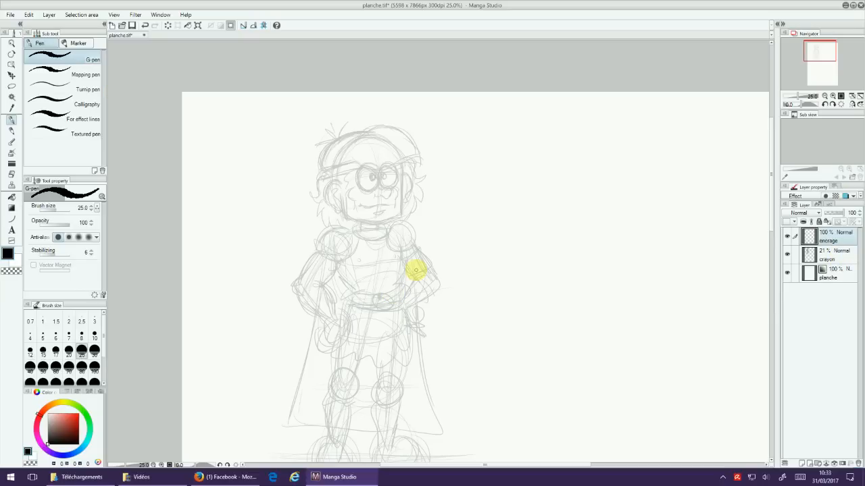
# Step: Ink the pointed lower edge of the fringe across the forehead and thicken its strokes
pyautogui.scroll(1, 415, 270)
pyautogui.scroll(5, 416, 270)
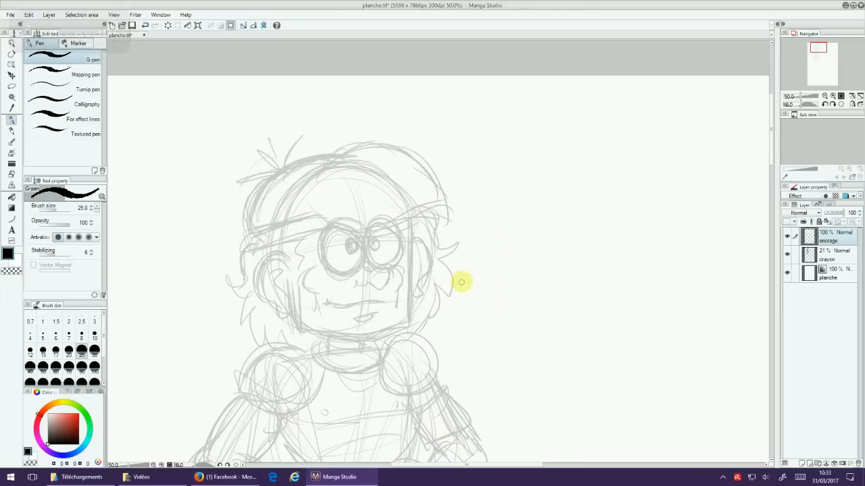
pyautogui.moveTo(539, 266)
pyautogui.mouseDown()
pyautogui.moveTo(555, 287)
pyautogui.moveTo(529, 266)
pyautogui.mouseUp()
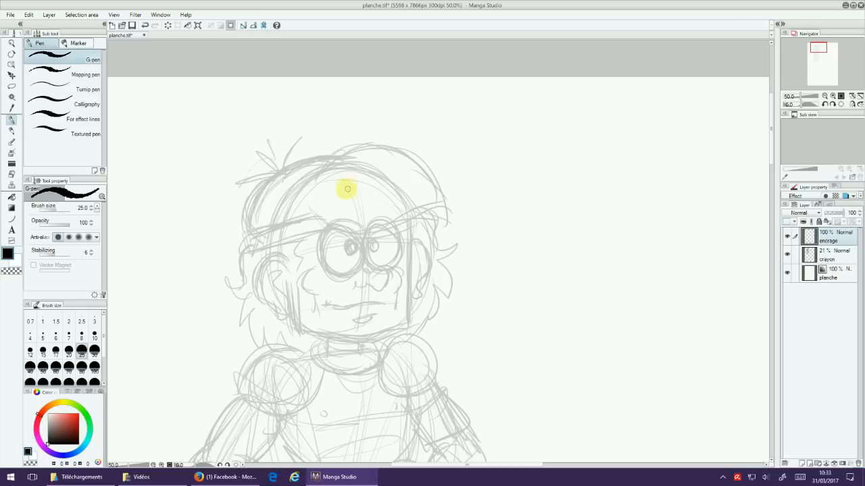
pyautogui.moveTo(303, 202)
pyautogui.mouseDown()
pyautogui.moveTo(309, 232)
pyautogui.moveTo(314, 214)
pyautogui.moveTo(329, 237)
pyautogui.moveTo(352, 244)
pyautogui.moveTo(339, 225)
pyautogui.moveTo(388, 237)
pyautogui.moveTo(398, 233)
pyautogui.moveTo(379, 229)
pyautogui.moveTo(433, 218)
pyautogui.moveTo(413, 211)
pyautogui.moveTo(453, 220)
pyautogui.moveTo(420, 206)
pyautogui.mouseUp()
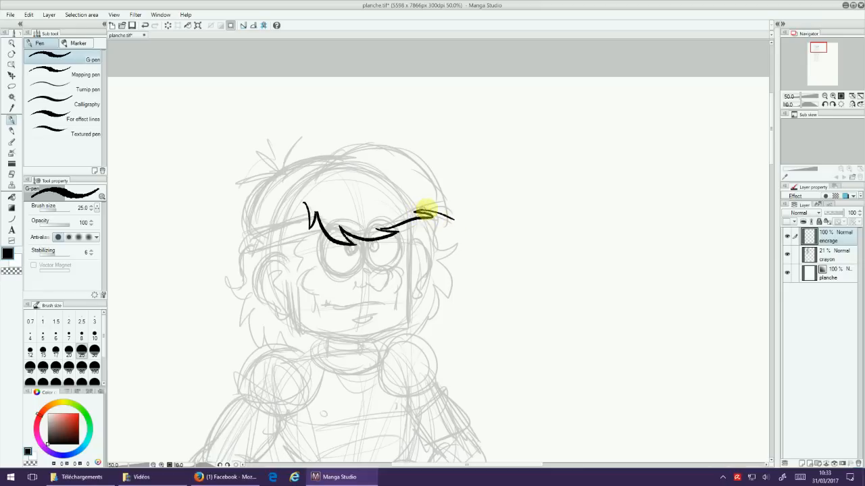
pyautogui.moveTo(378, 229)
pyautogui.mouseDown()
pyautogui.moveTo(422, 212)
pyautogui.moveTo(448, 217)
pyautogui.moveTo(423, 208)
pyautogui.moveTo(451, 217)
pyautogui.mouseUp()
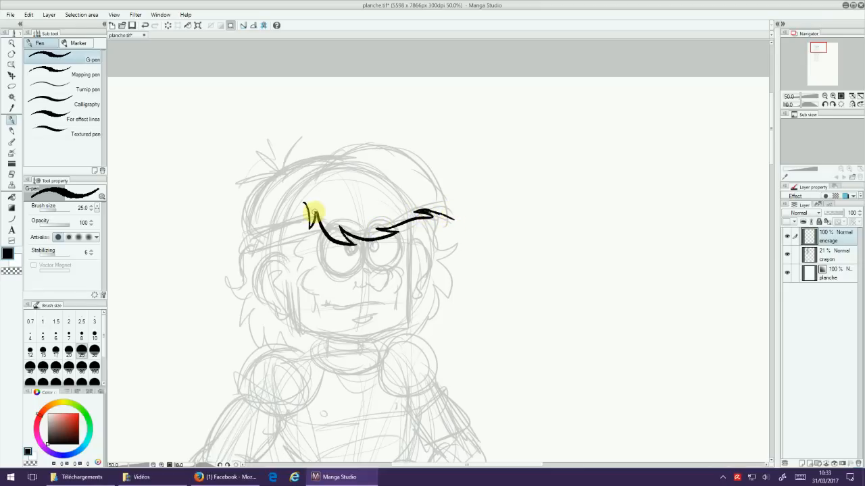
pyautogui.moveTo(316, 212)
pyautogui.mouseDown()
pyautogui.moveTo(337, 242)
pyautogui.moveTo(405, 226)
pyautogui.moveTo(385, 230)
pyautogui.moveTo(421, 212)
pyautogui.moveTo(456, 218)
pyautogui.mouseUp()
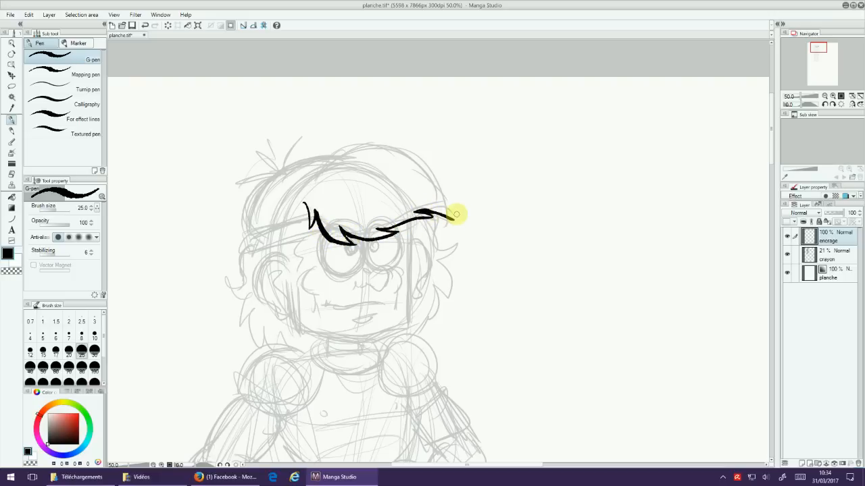
# Step: Ink the spiky upper outline of the hair, thicken the fringe's tip, and add two short curved strokes inside it
pyautogui.moveTo(312, 175)
pyautogui.mouseDown()
pyautogui.moveTo(351, 144)
pyautogui.moveTo(338, 158)
pyautogui.moveTo(377, 136)
pyautogui.moveTo(367, 147)
pyautogui.moveTo(411, 145)
pyautogui.moveTo(449, 185)
pyautogui.moveTo(457, 226)
pyautogui.mouseUp()
pyautogui.moveTo(387, 231)
pyautogui.mouseDown()
pyautogui.moveTo(427, 213)
pyautogui.moveTo(420, 221)
pyautogui.moveTo(446, 217)
pyautogui.mouseUp()
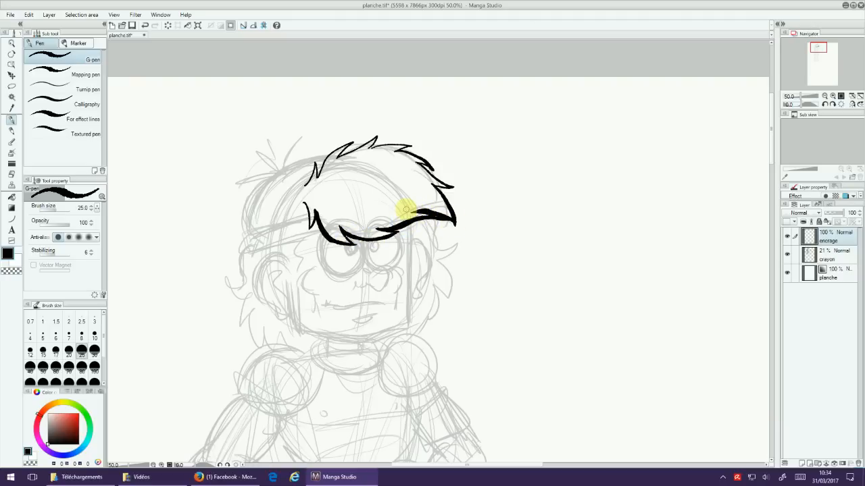
pyautogui.moveTo(345, 200)
pyautogui.mouseDown()
pyautogui.moveTo(353, 183)
pyautogui.moveTo(379, 197)
pyautogui.mouseUp()
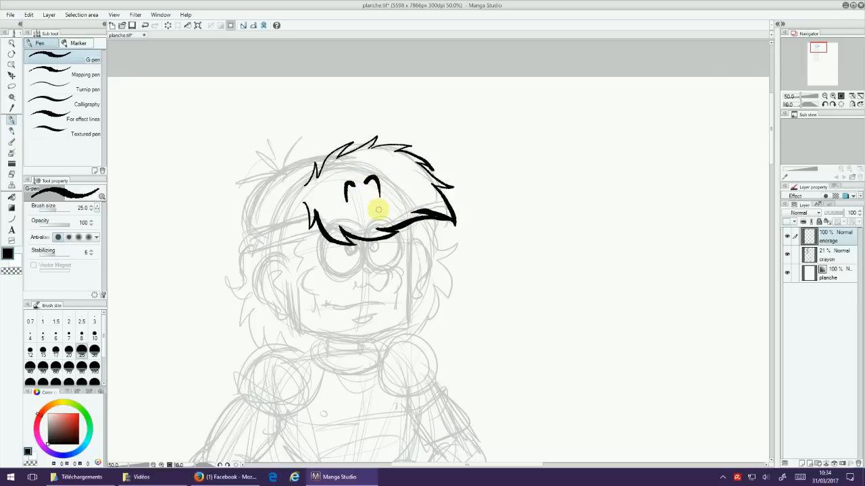
# Step: Ink the rounded crown behind the fringe, the band beneath it, and the spiky tuft on top
pyautogui.moveTo(502, 256); pyautogui.dragTo(547, 222)
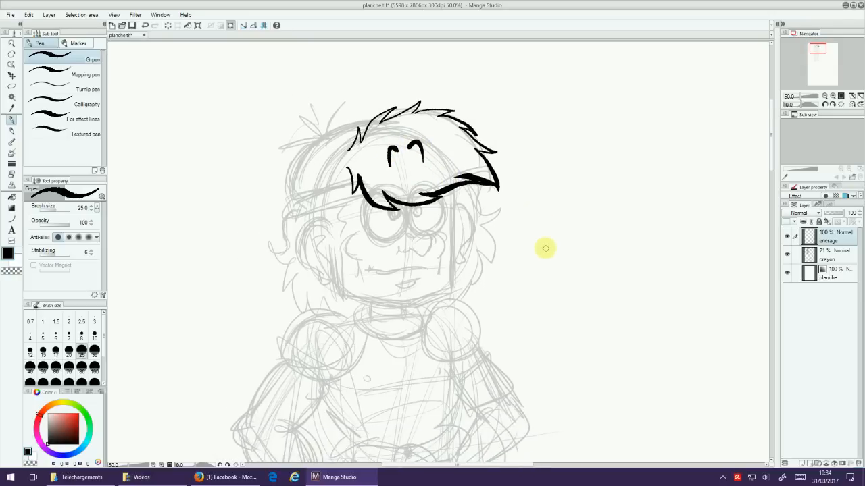
pyautogui.scroll(2, 525, 252)
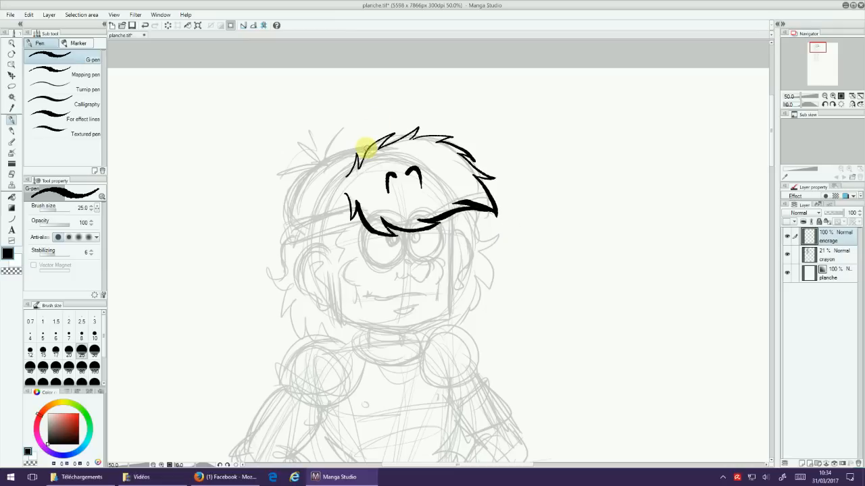
pyautogui.moveTo(365, 146)
pyautogui.mouseDown()
pyautogui.moveTo(325, 159)
pyautogui.moveTo(288, 195)
pyautogui.moveTo(290, 221)
pyautogui.moveTo(353, 212)
pyautogui.mouseUp()
pyautogui.moveTo(286, 221)
pyautogui.mouseDown()
pyautogui.moveTo(290, 235)
pyautogui.moveTo(329, 231)
pyautogui.moveTo(354, 209)
pyautogui.moveTo(358, 221)
pyautogui.mouseUp()
pyautogui.moveTo(324, 163); pyautogui.dragTo(285, 175)
pyautogui.moveTo(285, 174)
pyautogui.mouseDown()
pyautogui.moveTo(300, 157)
pyautogui.moveTo(324, 163)
pyautogui.mouseUp()
pyautogui.moveTo(323, 162)
pyautogui.mouseDown()
pyautogui.moveTo(312, 144)
pyautogui.moveTo(320, 121)
pyautogui.moveTo(321, 161)
pyautogui.moveTo(338, 131)
pyautogui.mouseUp()
pyautogui.moveTo(338, 131); pyautogui.dragTo(324, 162)
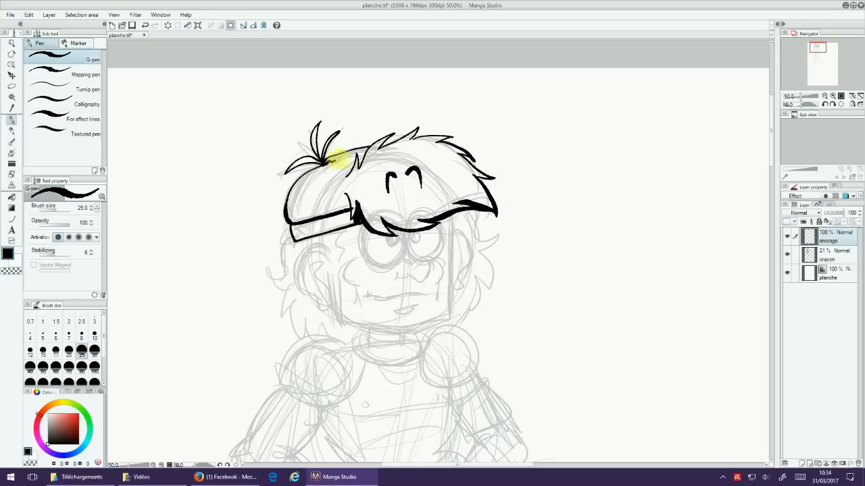
# Step: Ink the nose, the two eye outlines under the fringe, and the solid black pupils
pyautogui.moveTo(473, 261); pyautogui.dragTo(447, 177)
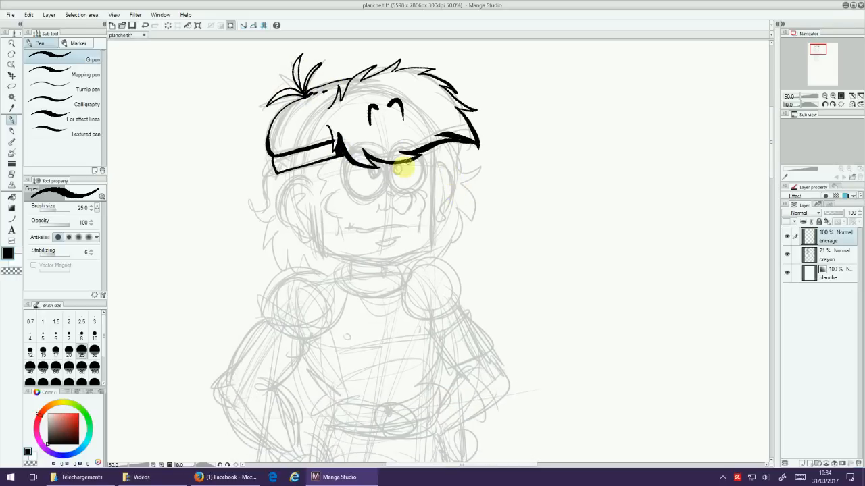
pyautogui.moveTo(390, 196)
pyautogui.mouseDown()
pyautogui.moveTo(409, 193)
pyautogui.moveTo(407, 205)
pyautogui.moveTo(396, 209)
pyautogui.moveTo(410, 188)
pyautogui.moveTo(365, 214)
pyautogui.mouseUp()
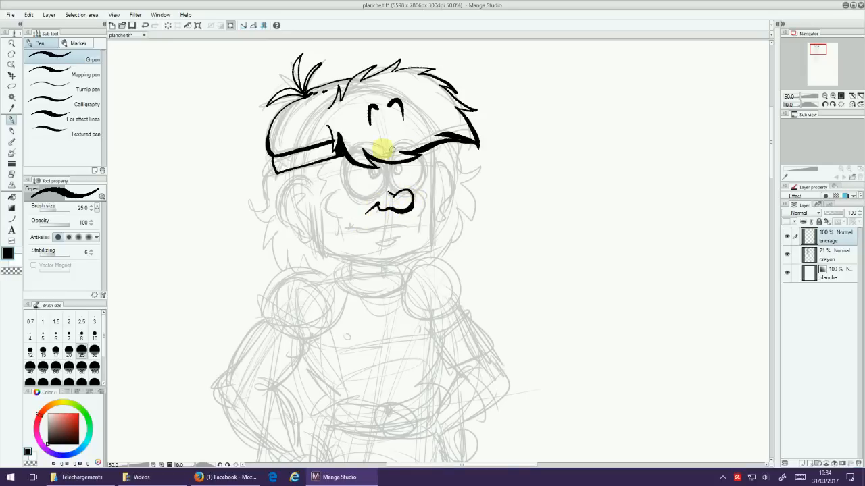
pyautogui.moveTo(343, 157)
pyautogui.mouseDown()
pyautogui.moveTo(354, 193)
pyautogui.moveTo(374, 196)
pyautogui.moveTo(418, 158)
pyautogui.moveTo(420, 184)
pyautogui.moveTo(400, 195)
pyautogui.mouseUp()
pyautogui.moveTo(367, 169); pyautogui.dragTo(397, 172)
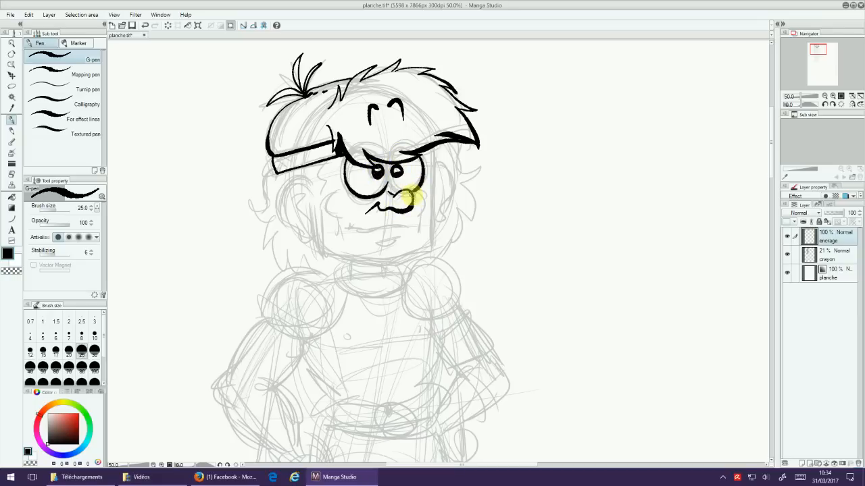
# Step: Ink the mouth, the mark under the lower lip, and the curved cheek folds on both sides of the face
pyautogui.moveTo(410, 197)
pyautogui.mouseDown()
pyautogui.moveTo(396, 209)
pyautogui.moveTo(405, 193)
pyautogui.moveTo(404, 227)
pyautogui.moveTo(356, 232)
pyautogui.moveTo(386, 242)
pyautogui.mouseUp()
pyautogui.moveTo(345, 194)
pyautogui.mouseDown()
pyautogui.moveTo(334, 200)
pyautogui.moveTo(347, 239)
pyautogui.moveTo(345, 228)
pyautogui.mouseUp()
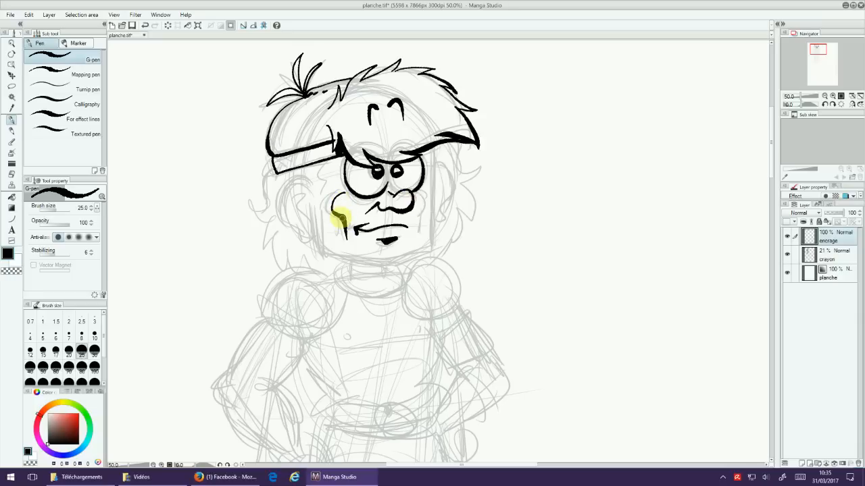
pyautogui.moveTo(405, 208)
pyautogui.mouseDown()
pyautogui.moveTo(422, 195)
pyautogui.moveTo(416, 236)
pyautogui.mouseUp()
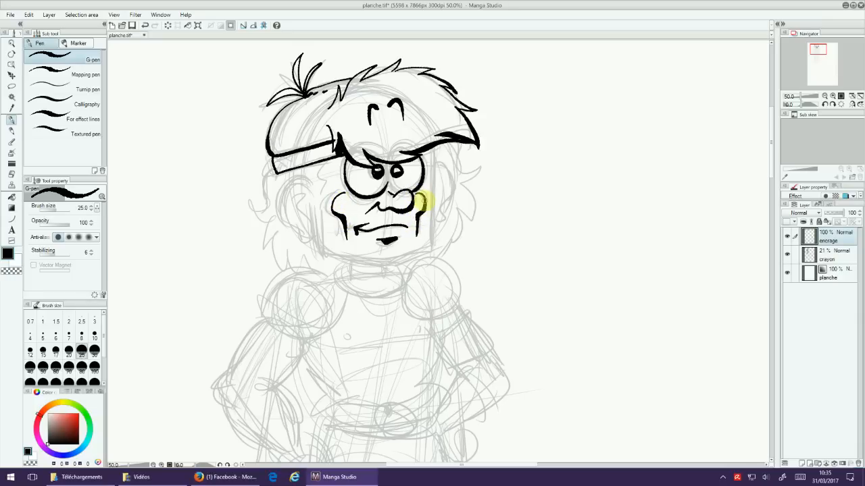
# Step: Ink both ears and the angular jawline, with a solid black shadow on the neck under the chin
pyautogui.moveTo(299, 179)
pyautogui.mouseDown()
pyautogui.moveTo(280, 200)
pyautogui.moveTo(300, 235)
pyautogui.moveTo(301, 195)
pyautogui.moveTo(306, 225)
pyautogui.moveTo(295, 206)
pyautogui.mouseUp()
pyautogui.moveTo(430, 150)
pyautogui.mouseDown()
pyautogui.moveTo(447, 175)
pyautogui.moveTo(439, 218)
pyautogui.moveTo(413, 231)
pyautogui.mouseUp()
pyautogui.moveTo(321, 251); pyautogui.dragTo(386, 263)
pyautogui.moveTo(433, 221)
pyautogui.mouseDown()
pyautogui.moveTo(427, 246)
pyautogui.moveTo(382, 263)
pyautogui.mouseUp()
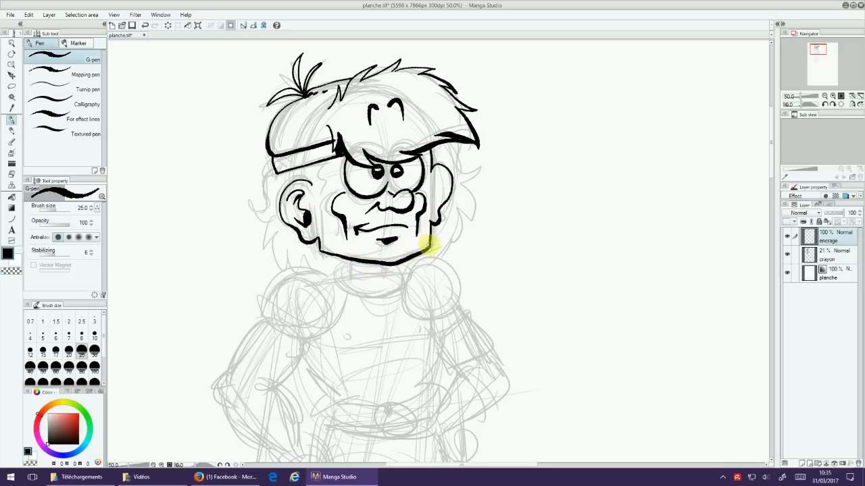
pyautogui.moveTo(354, 261)
pyautogui.mouseDown()
pyautogui.moveTo(356, 275)
pyautogui.moveTo(393, 274)
pyautogui.moveTo(374, 265)
pyautogui.mouseUp()
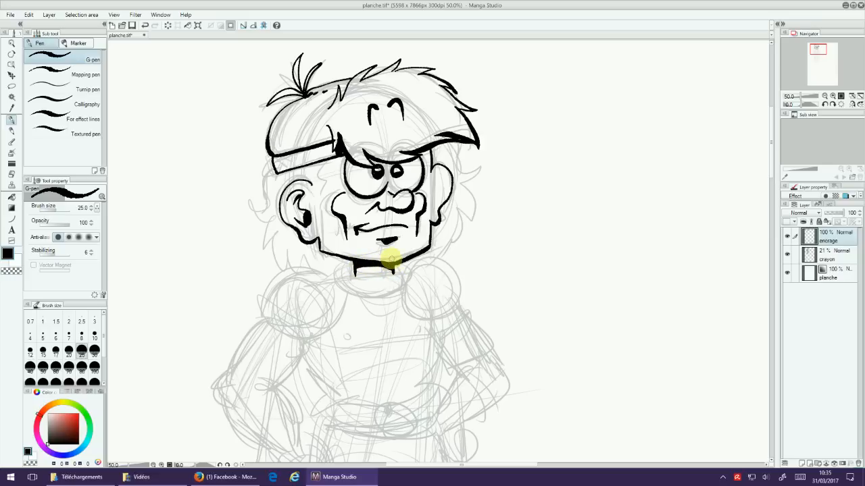
# Step: Outline the sideburn areas beside both eyes and fill them with solid black using Refer only editing layer
pyautogui.moveTo(326, 160)
pyautogui.mouseDown()
pyautogui.moveTo(319, 186)
pyautogui.moveTo(310, 184)
pyautogui.moveTo(353, 166)
pyautogui.moveTo(320, 185)
pyautogui.moveTo(345, 179)
pyautogui.mouseUp()
pyautogui.moveTo(427, 165)
pyautogui.mouseDown()
pyautogui.moveTo(431, 213)
pyautogui.moveTo(439, 181)
pyautogui.mouseUp()
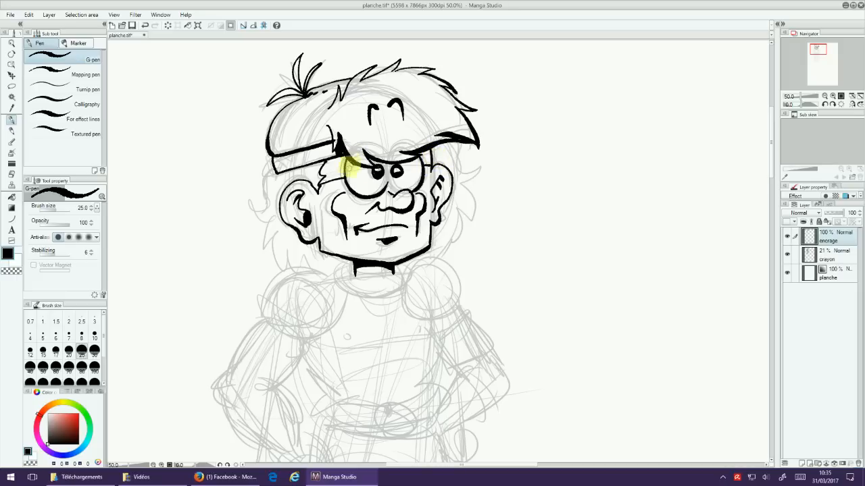
pyautogui.click(12, 196)
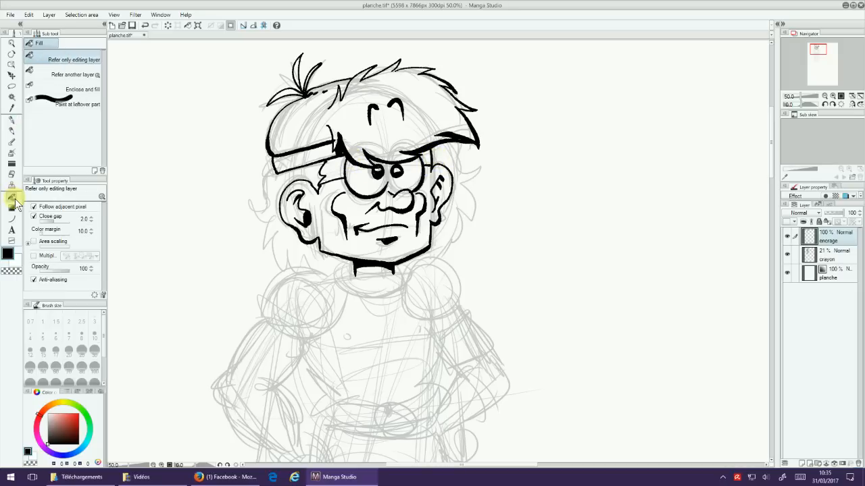
pyautogui.click(329, 170)
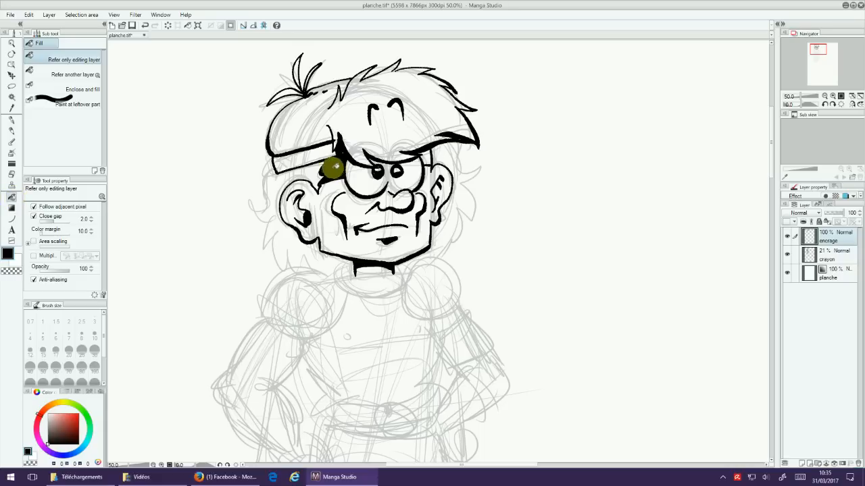
# Step: Clean up the ink around the base of the fringe with the G-pen in transparent colour, and restore black as the drawing colour
pyautogui.click(12, 126)
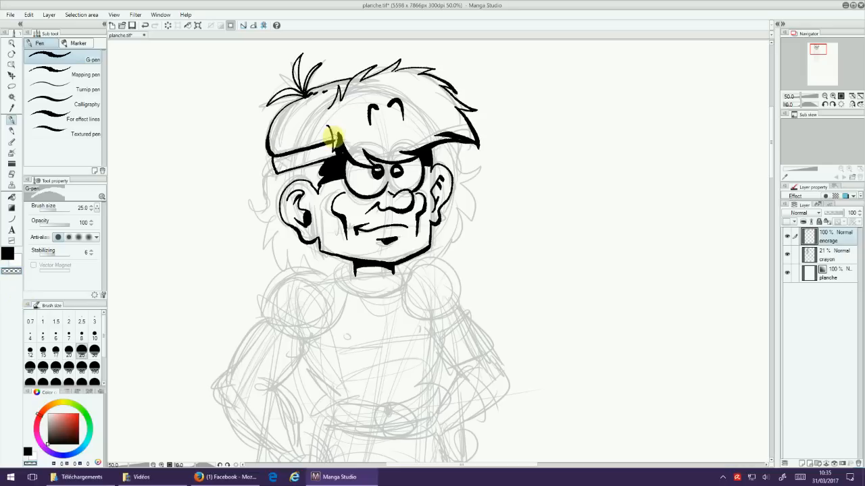
pyautogui.moveTo(335, 139)
pyautogui.mouseDown()
pyautogui.moveTo(340, 118)
pyautogui.moveTo(336, 143)
pyautogui.mouseUp()
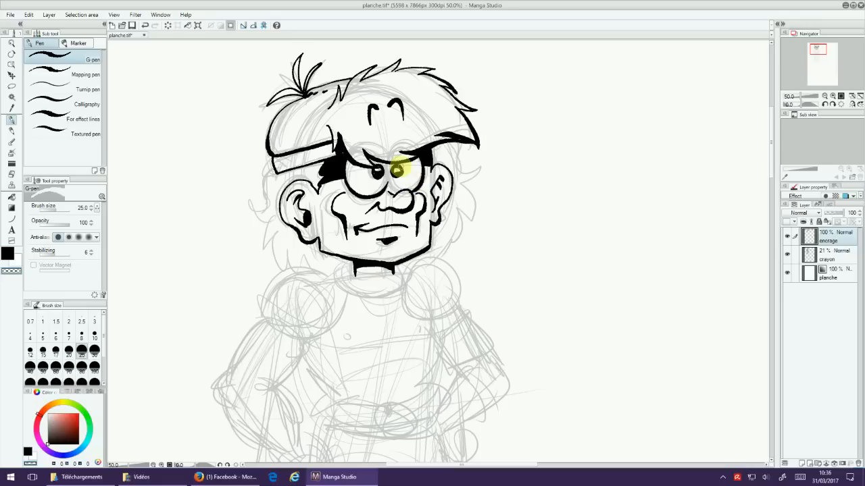
pyautogui.click(15, 269)
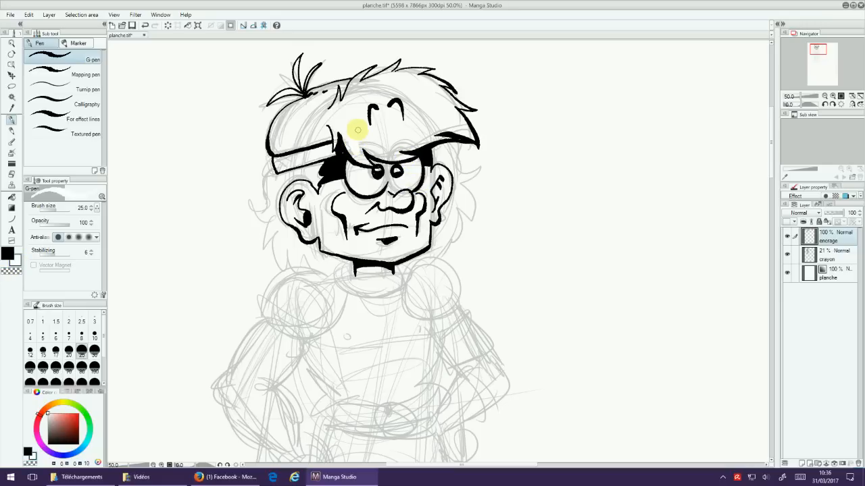
pyautogui.click(16, 271)
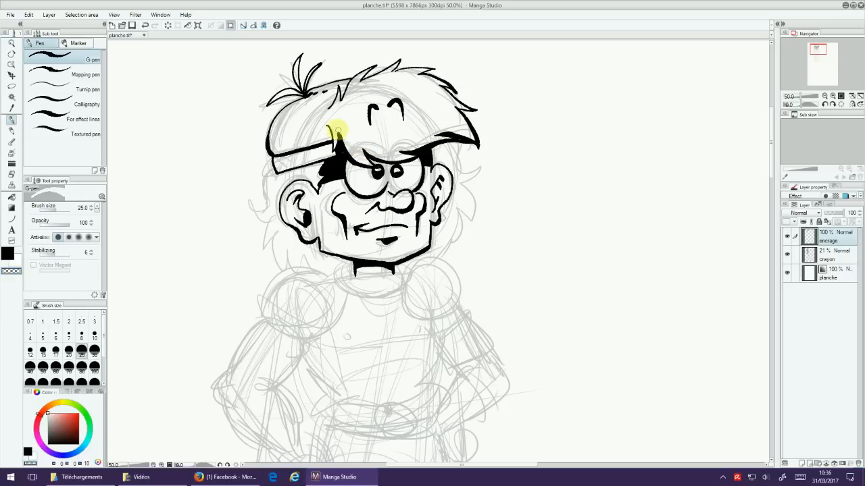
pyautogui.click(8, 254)
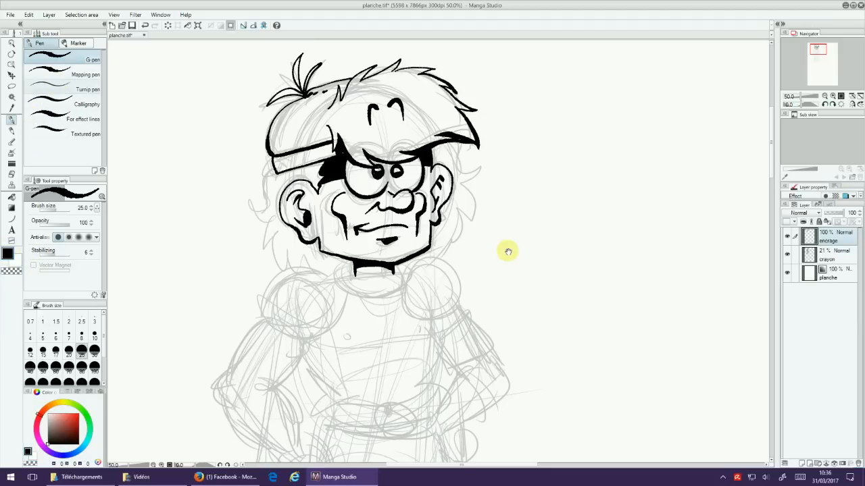
# Step: Ink the rounded collar and the shoulder pad below the larger ear, adding its spots and filling the largest one black
pyautogui.scroll(-3, 506, 251)
pyautogui.moveTo(345, 194)
pyautogui.mouseDown()
pyautogui.moveTo(367, 201)
pyautogui.moveTo(382, 184)
pyautogui.moveTo(341, 183)
pyautogui.moveTo(337, 211)
pyautogui.moveTo(369, 218)
pyautogui.moveTo(393, 185)
pyautogui.mouseUp()
pyautogui.moveTo(322, 199)
pyautogui.mouseDown()
pyautogui.moveTo(286, 196)
pyautogui.moveTo(263, 219)
pyautogui.moveTo(262, 233)
pyautogui.moveTo(295, 244)
pyautogui.mouseUp()
pyautogui.moveTo(318, 199)
pyautogui.mouseDown()
pyautogui.moveTo(324, 222)
pyautogui.moveTo(285, 241)
pyautogui.moveTo(261, 228)
pyautogui.moveTo(256, 241)
pyautogui.moveTo(308, 258)
pyautogui.mouseUp()
pyautogui.moveTo(318, 194)
pyautogui.mouseDown()
pyautogui.moveTo(334, 235)
pyautogui.moveTo(306, 259)
pyautogui.mouseUp()
pyautogui.moveTo(298, 227)
pyautogui.mouseDown()
pyautogui.moveTo(277, 218)
pyautogui.moveTo(285, 222)
pyautogui.mouseUp()
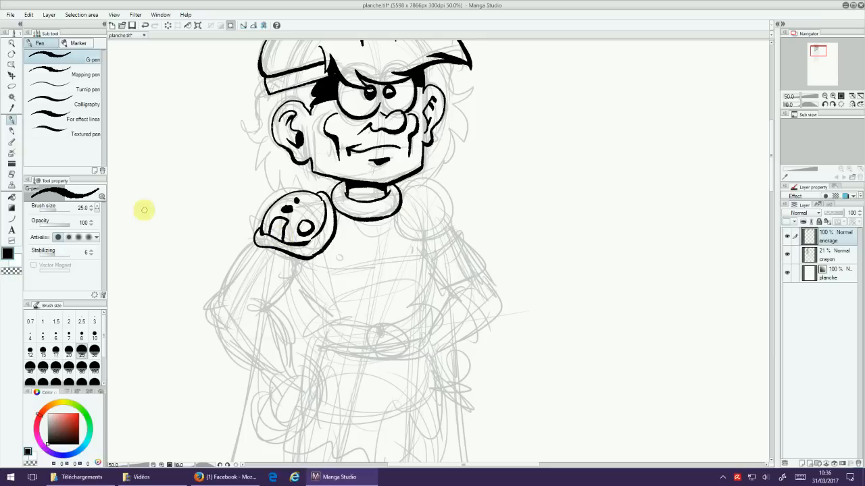
pyautogui.click(11, 197)
pyautogui.click(278, 227)
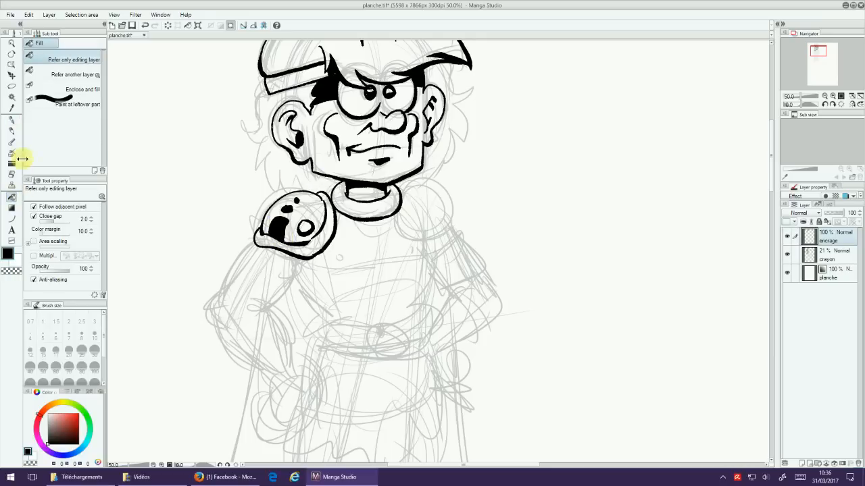
pyautogui.click(11, 118)
# Step: Ink the opposite shoulder pad with its rim, small ring, and black spots, using the G-pen
pyautogui.scroll(2, 337, 169)
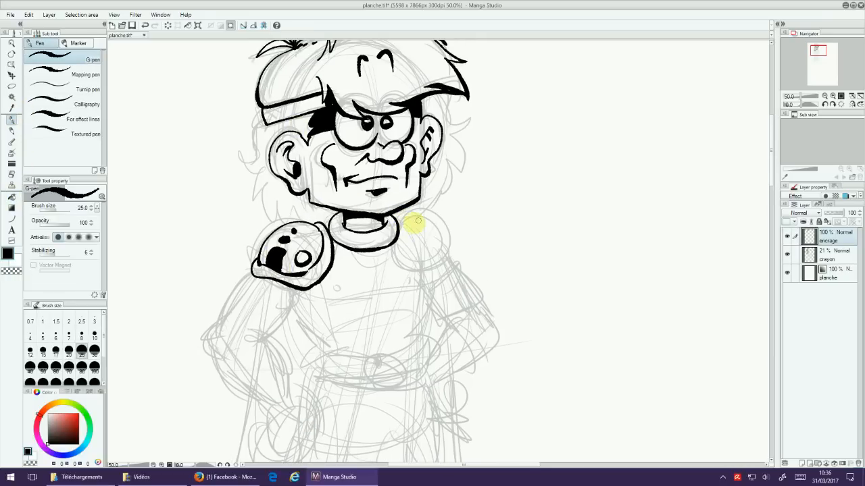
pyautogui.moveTo(396, 226)
pyautogui.mouseDown()
pyautogui.moveTo(419, 269)
pyautogui.moveTo(414, 247)
pyautogui.moveTo(426, 259)
pyautogui.moveTo(439, 220)
pyautogui.moveTo(442, 242)
pyautogui.moveTo(408, 217)
pyautogui.mouseUp()
pyautogui.moveTo(440, 221)
pyautogui.mouseDown()
pyautogui.moveTo(452, 238)
pyautogui.moveTo(431, 272)
pyautogui.moveTo(446, 265)
pyautogui.moveTo(457, 240)
pyautogui.mouseUp()
pyautogui.moveTo(424, 244)
pyautogui.mouseDown()
pyautogui.moveTo(424, 251)
pyautogui.moveTo(426, 244)
pyautogui.moveTo(448, 247)
pyautogui.moveTo(434, 224)
pyautogui.moveTo(479, 237)
pyautogui.moveTo(468, 252)
pyautogui.mouseUp()
# Step: Ink the spiky long hair behind both ears down to the shoulder pads and beside the neck
pyautogui.moveTo(264, 134)
pyautogui.mouseDown()
pyautogui.moveTo(250, 139)
pyautogui.moveTo(239, 185)
pyautogui.moveTo(257, 218)
pyautogui.moveTo(303, 242)
pyautogui.mouseUp()
pyautogui.moveTo(429, 112)
pyautogui.mouseDown()
pyautogui.moveTo(448, 184)
pyautogui.moveTo(413, 230)
pyautogui.mouseUp()
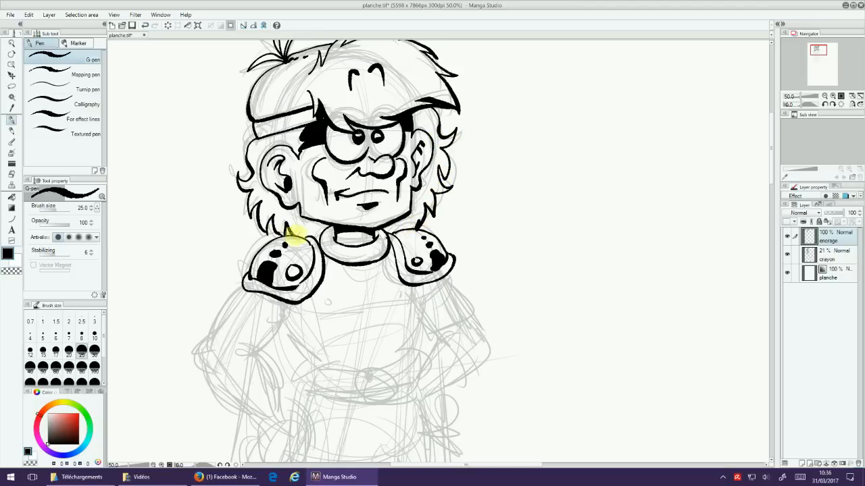
pyautogui.moveTo(323, 225); pyautogui.dragTo(313, 238)
pyautogui.moveTo(393, 222); pyautogui.dragTo(392, 233)
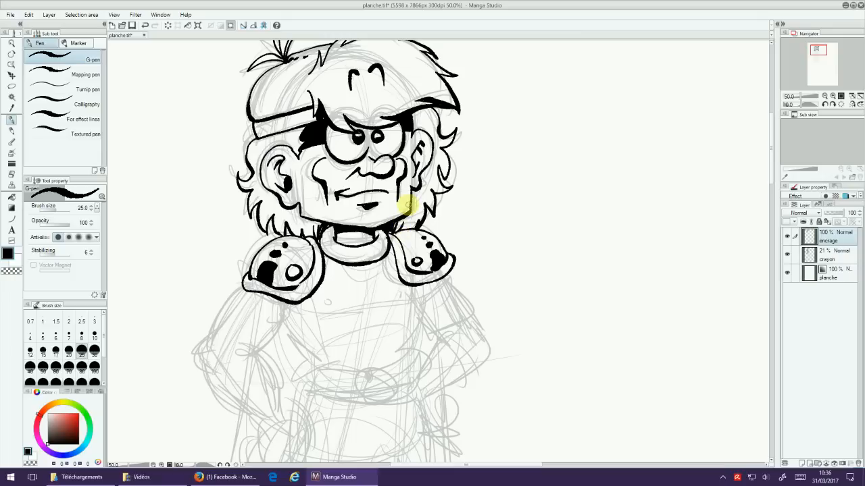
# Step: Hatch beard stubble along the cheeks, jaw, and upper lip with the Mapping pen at size 15
pyautogui.moveTo(511, 149); pyautogui.dragTo(501, 176)
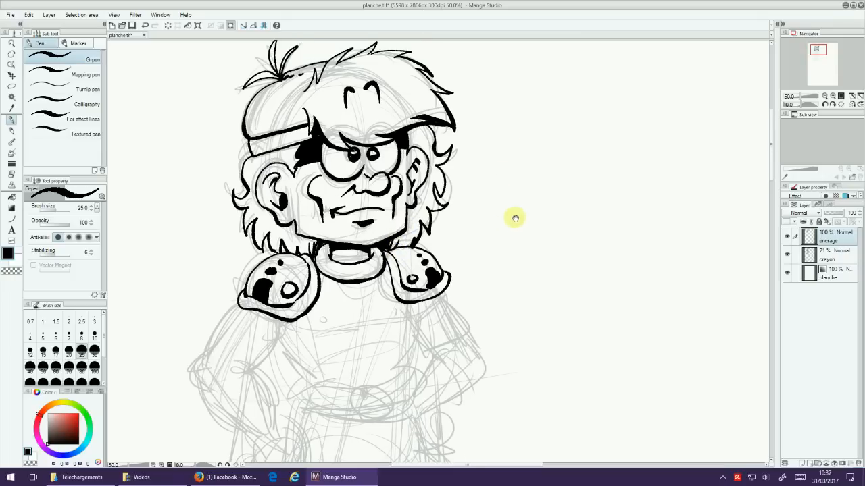
pyautogui.moveTo(515, 216); pyautogui.dragTo(510, 197)
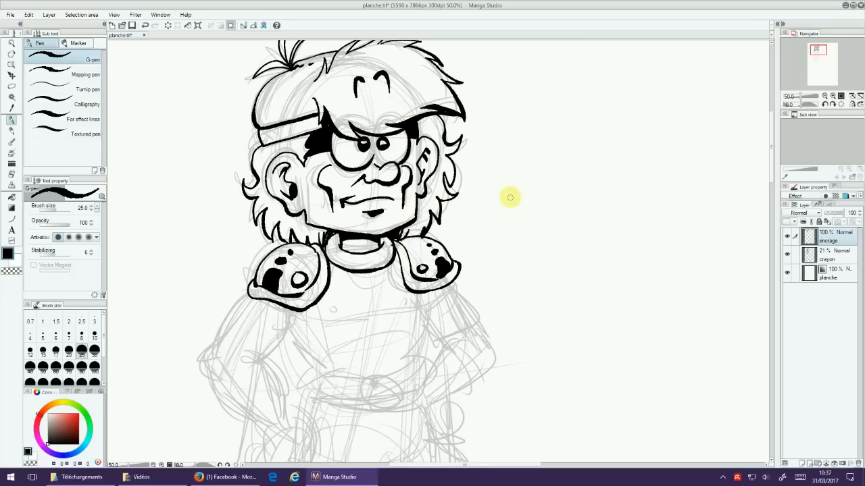
pyautogui.click(78, 75)
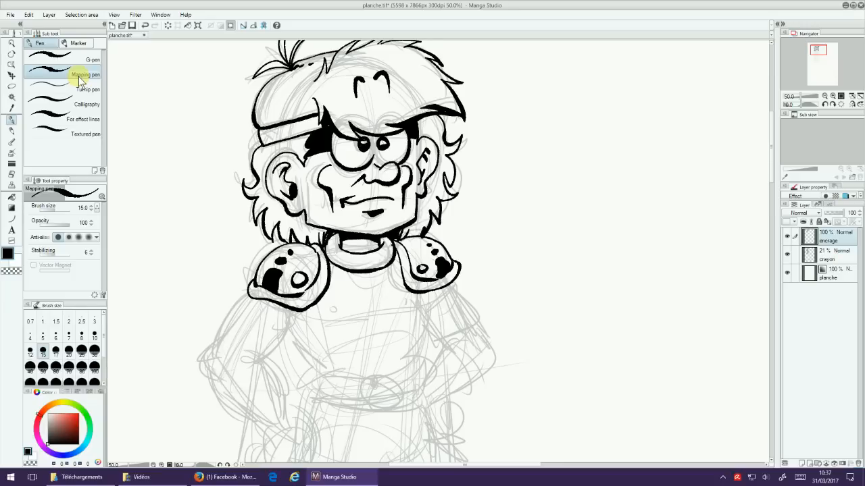
pyautogui.moveTo(495, 219); pyautogui.dragTo(480, 226)
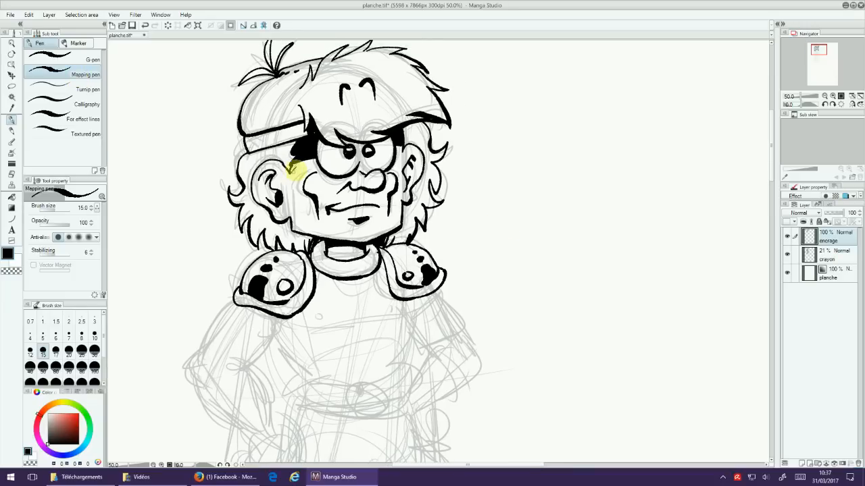
pyautogui.moveTo(289, 196)
pyautogui.mouseDown()
pyautogui.moveTo(300, 231)
pyautogui.moveTo(356, 227)
pyautogui.moveTo(384, 236)
pyautogui.mouseUp()
pyautogui.moveTo(401, 146)
pyautogui.mouseDown()
pyautogui.moveTo(399, 224)
pyautogui.moveTo(358, 239)
pyautogui.mouseUp()
pyautogui.moveTo(359, 195)
pyautogui.mouseDown()
pyautogui.moveTo(323, 202)
pyautogui.moveTo(322, 226)
pyautogui.moveTo(364, 206)
pyautogui.moveTo(363, 196)
pyautogui.moveTo(387, 214)
pyautogui.mouseUp()
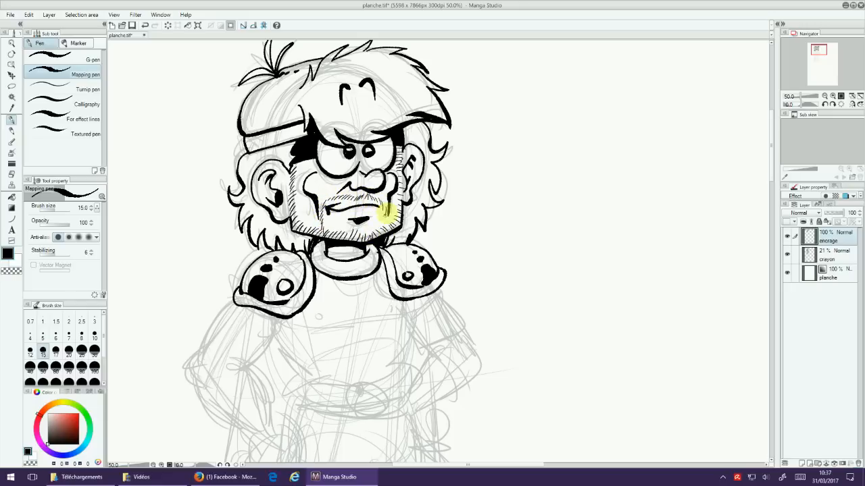
# Step: Add fine strands along the fringe's lower edge and tip, and small crease strokes above the headband
pyautogui.moveTo(383, 123)
pyautogui.mouseDown()
pyautogui.moveTo(424, 119)
pyautogui.moveTo(388, 135)
pyautogui.moveTo(328, 122)
pyautogui.mouseUp()
pyautogui.moveTo(443, 121); pyautogui.dragTo(418, 104)
pyautogui.moveTo(510, 146); pyautogui.dragTo(491, 193)
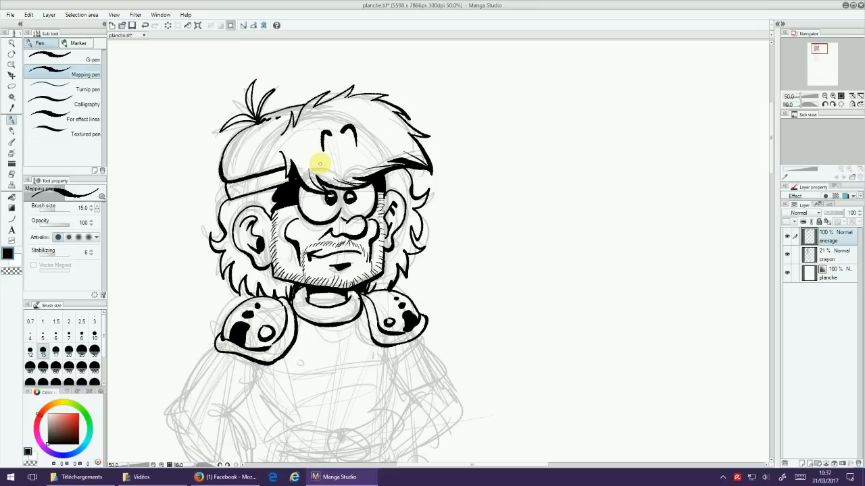
pyautogui.moveTo(490, 177); pyautogui.dragTo(498, 135)
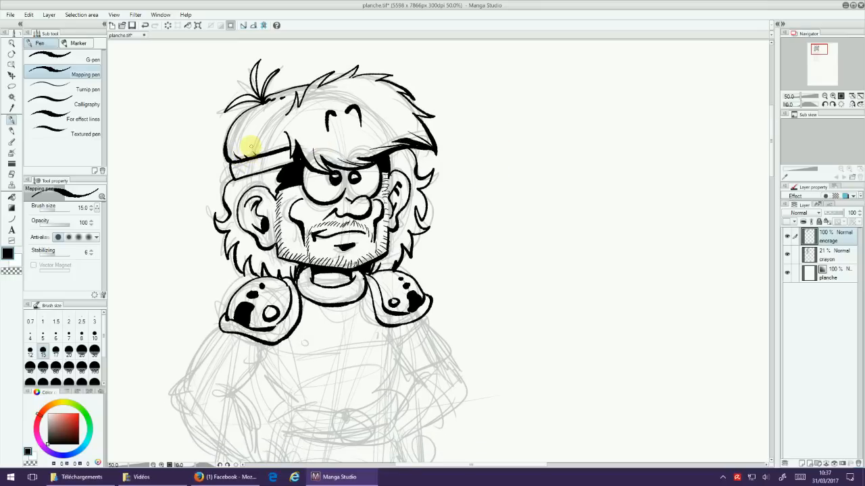
# Step: Divide the collar into segments with short curved lines and add rings and fine marks to the shoulder pads
pyautogui.moveTo(494, 180); pyautogui.dragTo(486, 129)
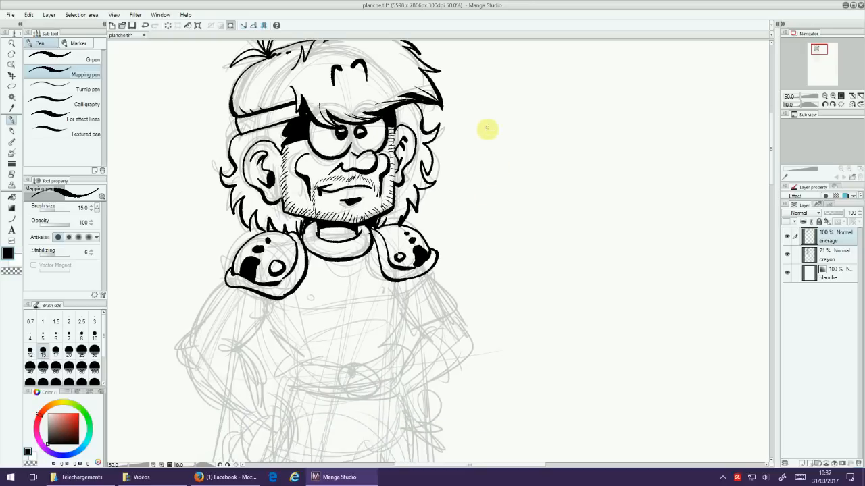
pyautogui.moveTo(356, 242)
pyautogui.mouseDown()
pyautogui.moveTo(329, 252)
pyautogui.moveTo(328, 242)
pyautogui.moveTo(325, 258)
pyautogui.moveTo(314, 241)
pyautogui.moveTo(311, 250)
pyautogui.moveTo(310, 230)
pyautogui.moveTo(323, 225)
pyautogui.moveTo(271, 258)
pyautogui.moveTo(266, 268)
pyautogui.moveTo(280, 278)
pyautogui.moveTo(286, 270)
pyautogui.moveTo(285, 246)
pyautogui.mouseUp()
pyautogui.moveTo(404, 250)
pyautogui.mouseDown()
pyautogui.moveTo(393, 253)
pyautogui.moveTo(407, 256)
pyautogui.mouseUp()
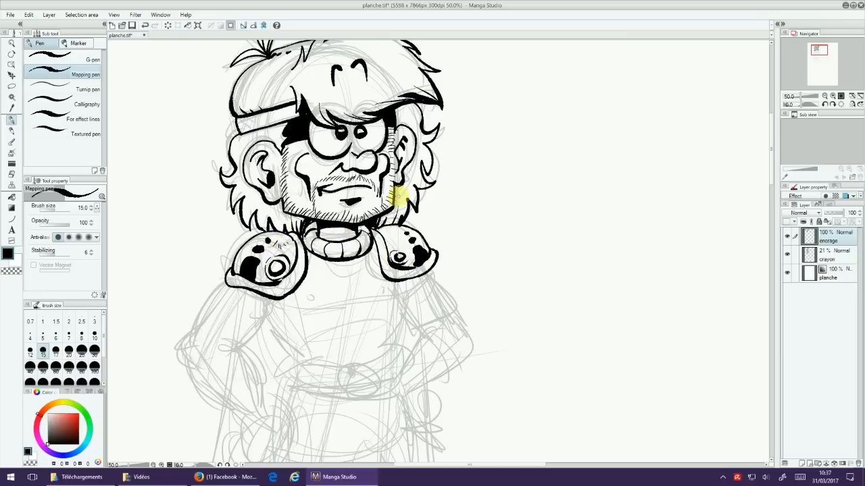
pyautogui.scroll(3, 512, 285)
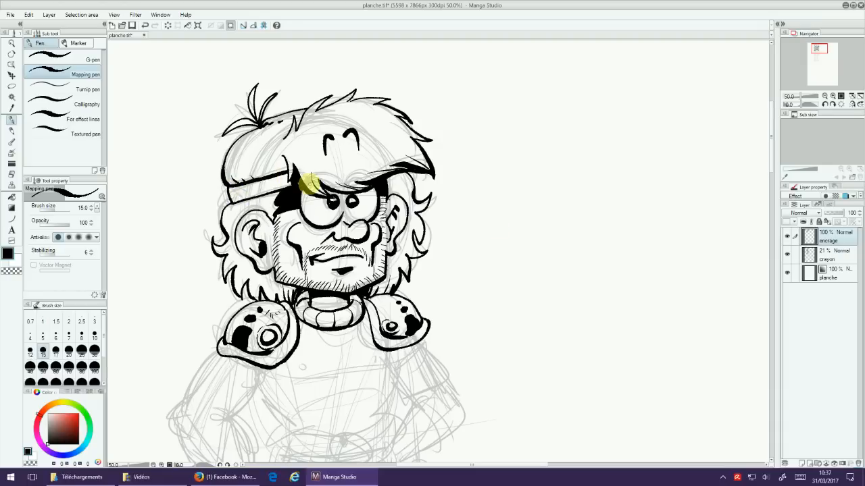
# Step: Draw test strokes in the empty area beside the head with the Bumpy, Dotted line, Rough edged, and Waved line tools
pyautogui.scroll(1, 308, 182)
pyautogui.moveTo(506, 241); pyautogui.dragTo(531, 224)
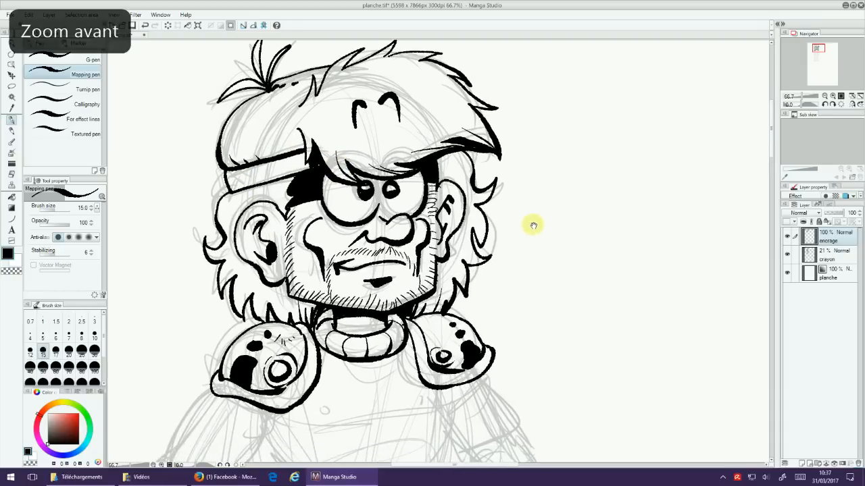
pyautogui.click(11, 164)
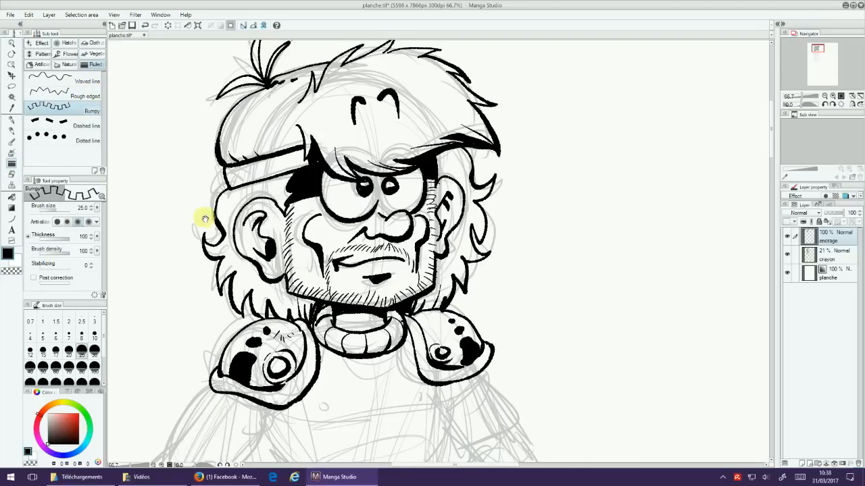
pyautogui.moveTo(205, 217); pyautogui.dragTo(312, 250)
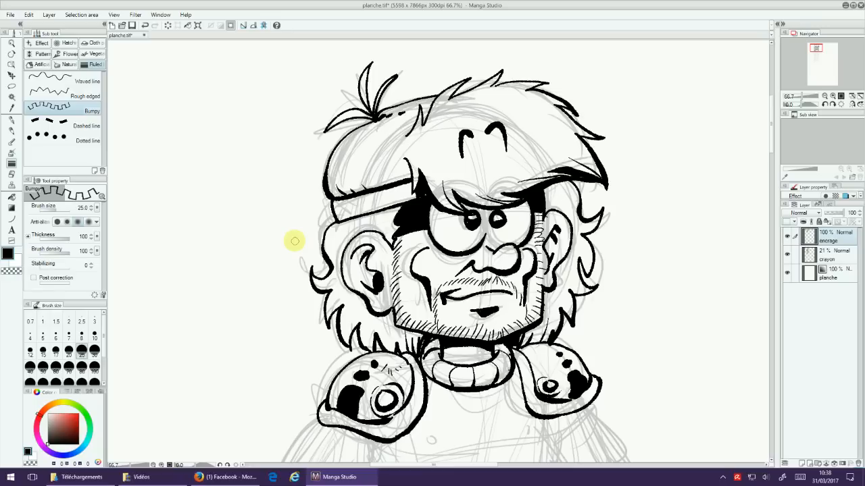
pyautogui.moveTo(157, 183)
pyautogui.mouseDown()
pyautogui.moveTo(211, 147)
pyautogui.moveTo(208, 249)
pyautogui.moveTo(246, 202)
pyautogui.moveTo(227, 214)
pyautogui.mouseUp()
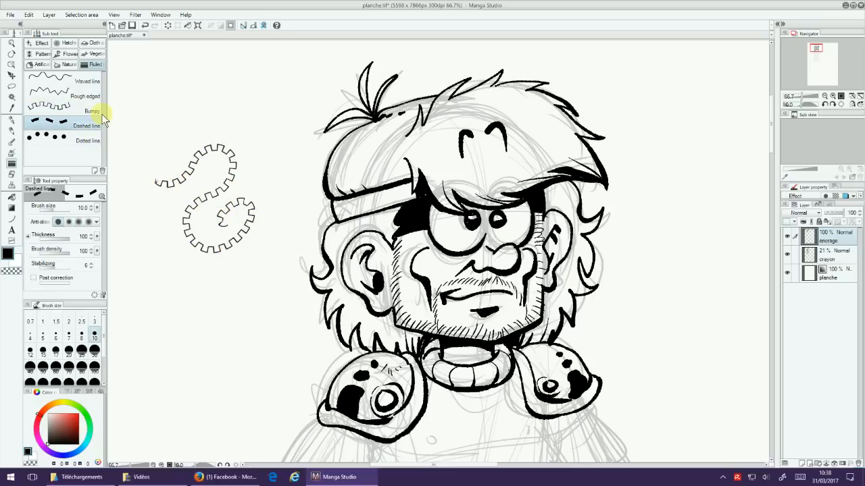
pyautogui.click(99, 140)
pyautogui.moveTo(148, 142)
pyautogui.mouseDown()
pyautogui.moveTo(160, 124)
pyautogui.moveTo(256, 98)
pyautogui.moveTo(279, 153)
pyautogui.mouseUp()
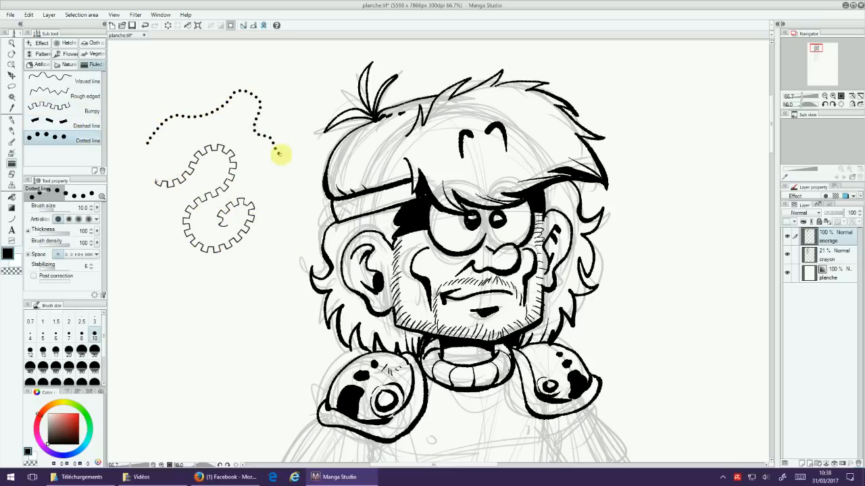
pyautogui.click(81, 94)
pyautogui.moveTo(158, 272)
pyautogui.mouseDown()
pyautogui.moveTo(192, 294)
pyautogui.moveTo(239, 279)
pyautogui.moveTo(278, 243)
pyautogui.mouseUp()
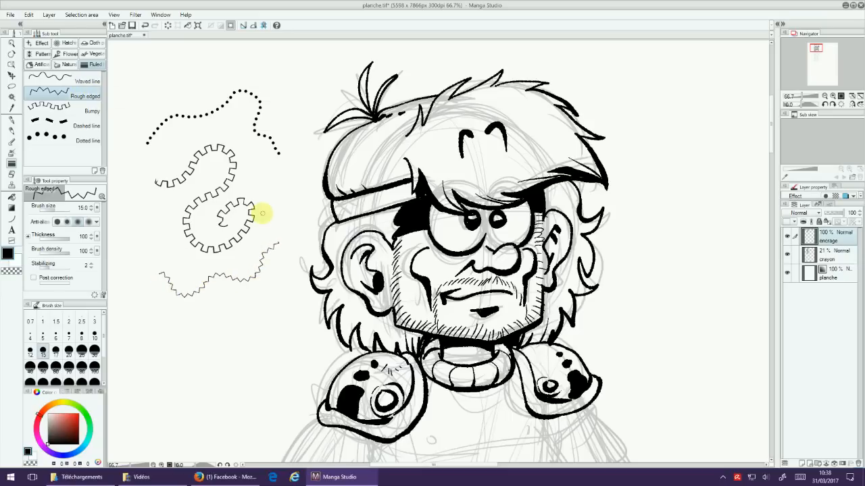
pyautogui.click(88, 79)
pyautogui.moveTo(151, 308)
pyautogui.mouseDown()
pyautogui.moveTo(215, 316)
pyautogui.moveTo(266, 297)
pyautogui.mouseUp()
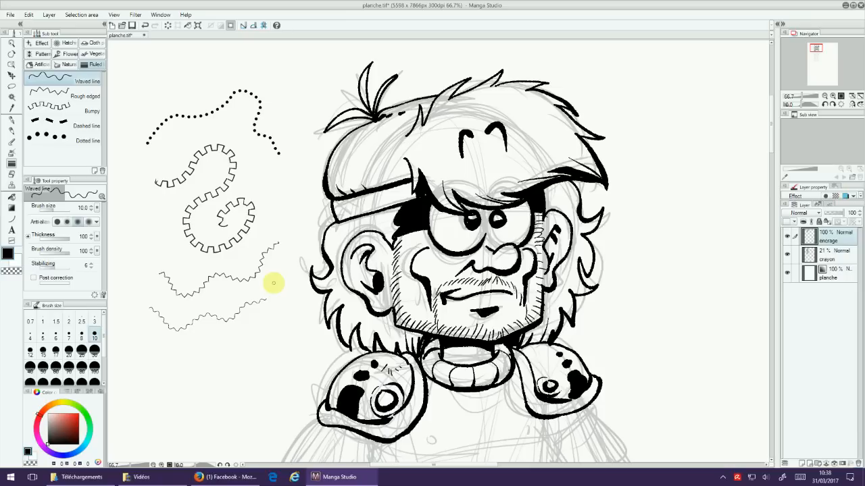
# Step: Undo all the decorative test strokes beside the head
pyautogui.hotkey('ctrl', 'z')
pyautogui.hotkey('ctrl', 'z')
pyautogui.hotkey('ctrl', 'z')
pyautogui.hotkey('ctrl', 'z')
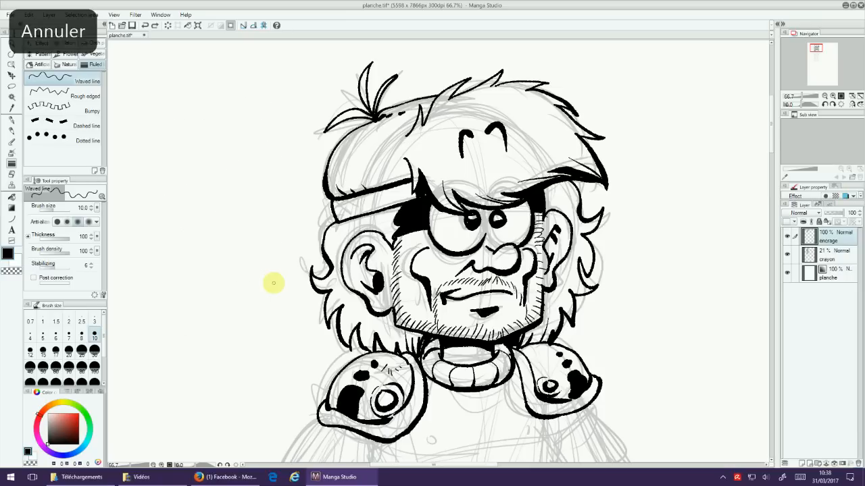
# Step: Add two rows of stitching along the headband's upper and lower edges using the Dashed line tool at size 10
pyautogui.click(79, 124)
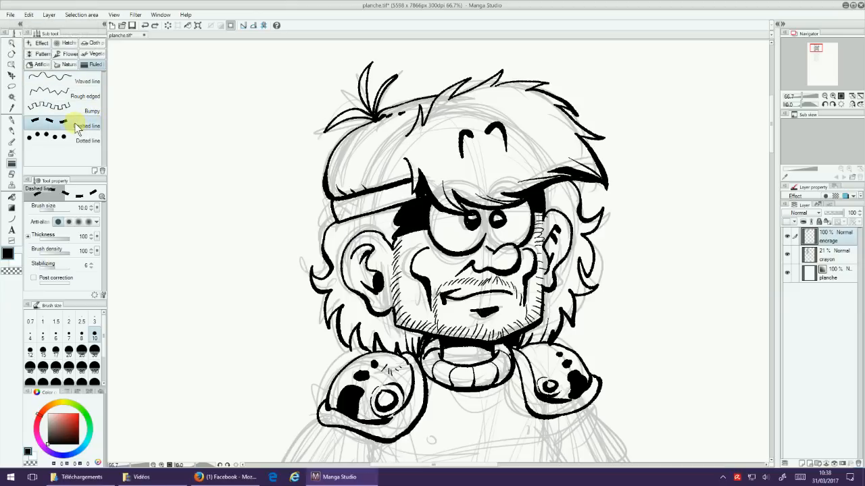
pyautogui.moveTo(331, 218); pyautogui.dragTo(410, 191)
pyautogui.moveTo(333, 202)
pyautogui.mouseDown()
pyautogui.moveTo(390, 192)
pyautogui.moveTo(419, 176)
pyautogui.mouseUp()
pyautogui.moveTo(625, 415); pyautogui.dragTo(574, 392)
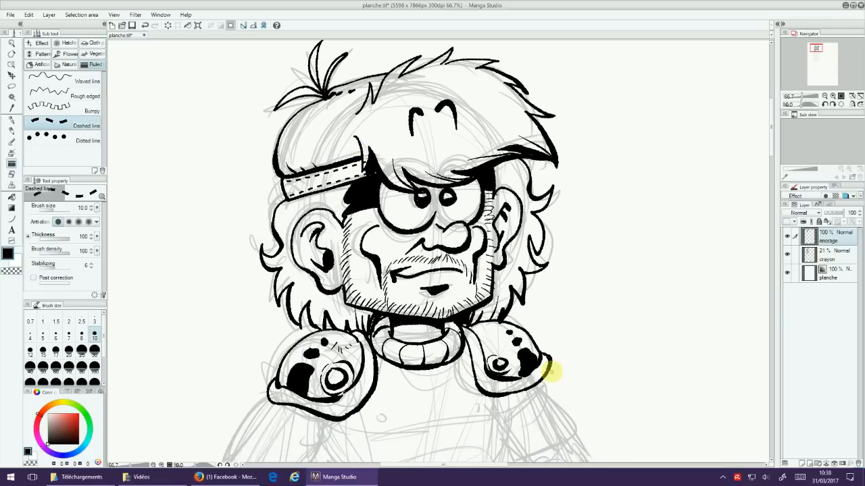
# Step: Ink small dark marks at the headband's end beside the fringe with the Mapping pen and refine them using transparent colour
pyautogui.click(12, 119)
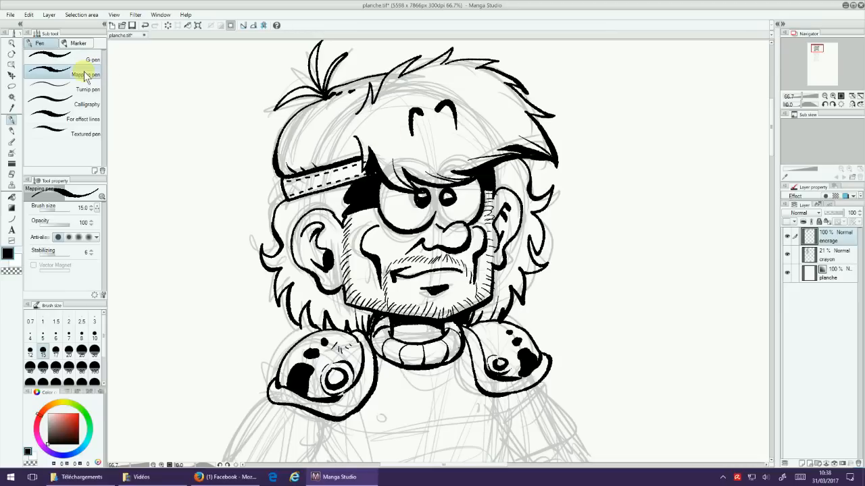
pyautogui.click(11, 271)
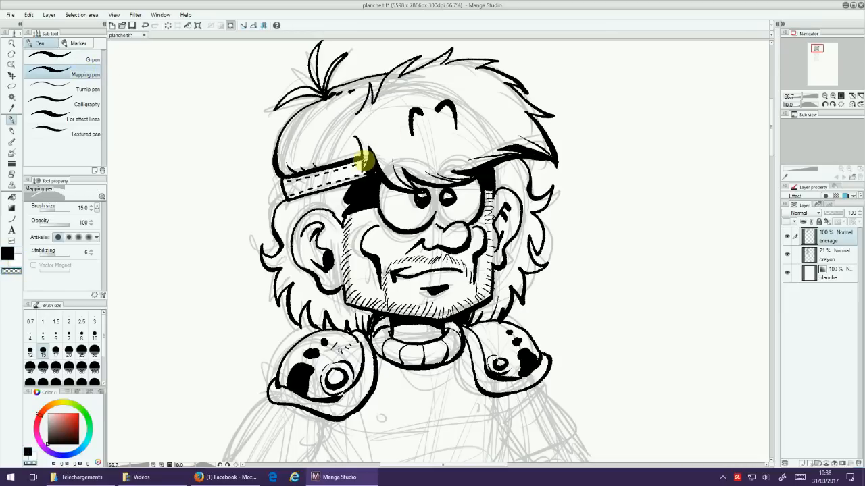
pyautogui.press('c')
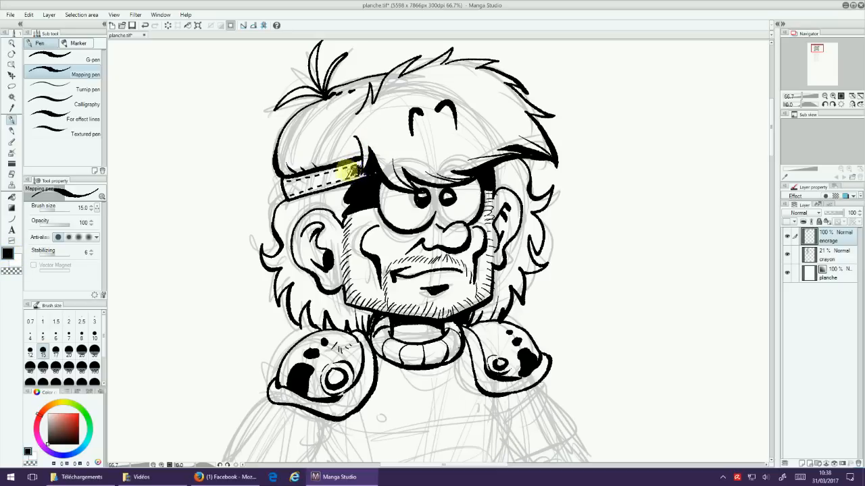
pyautogui.click(12, 271)
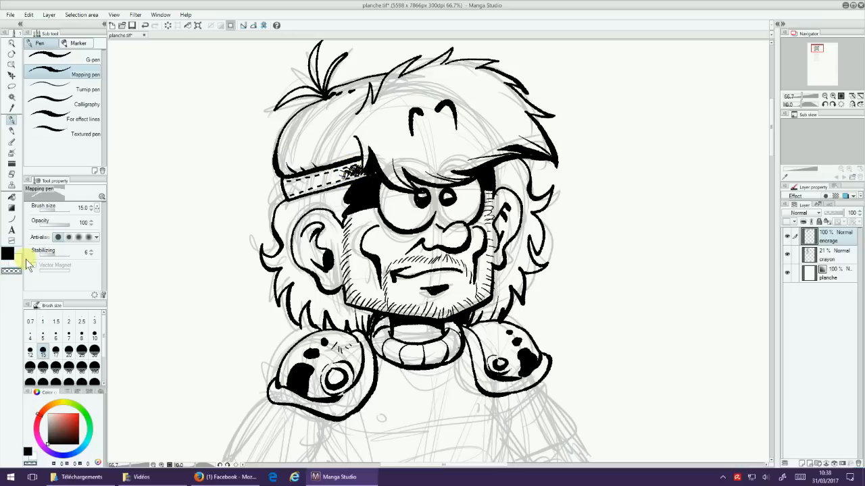
pyautogui.click(357, 170)
pyautogui.click(364, 168)
# Step: Raise the crayon layer's opacity to 44%
pyautogui.moveTo(599, 409); pyautogui.dragTo(590, 318)
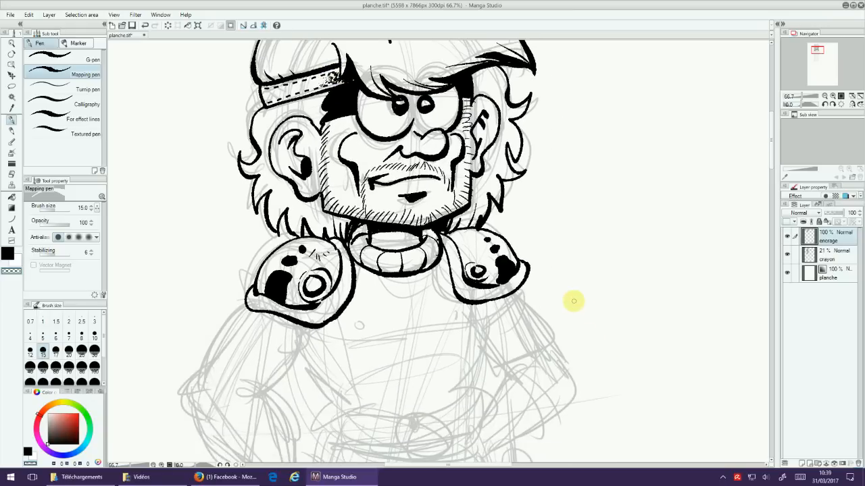
pyautogui.hotkey('ctrl', '-')
pyautogui.moveTo(640, 359); pyautogui.dragTo(601, 267)
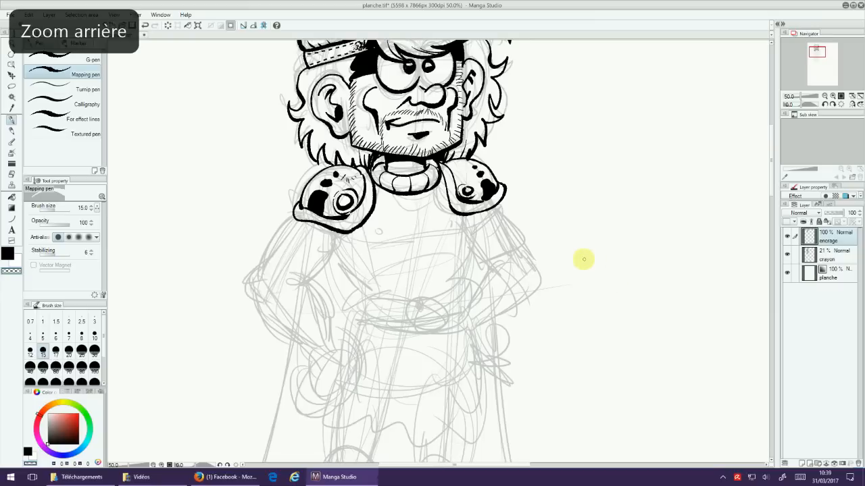
pyautogui.scroll(-1, 583, 259)
pyautogui.scroll(-1, 589, 309)
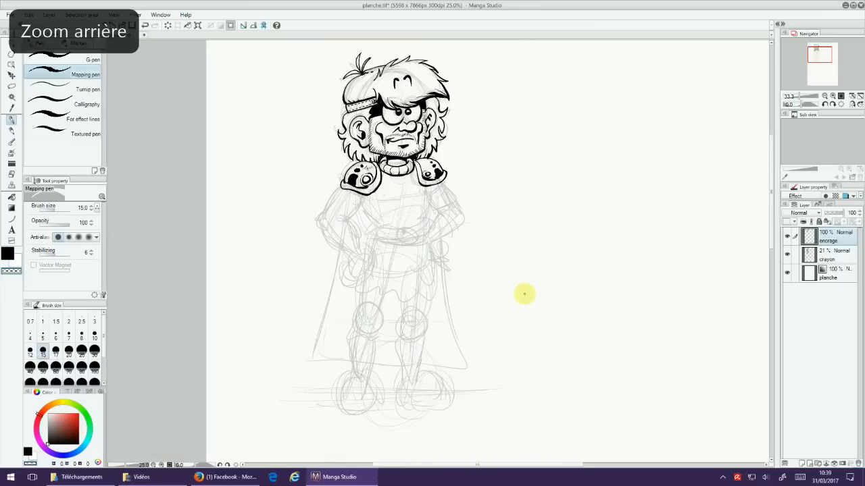
pyautogui.moveTo(583, 308); pyautogui.dragTo(564, 327)
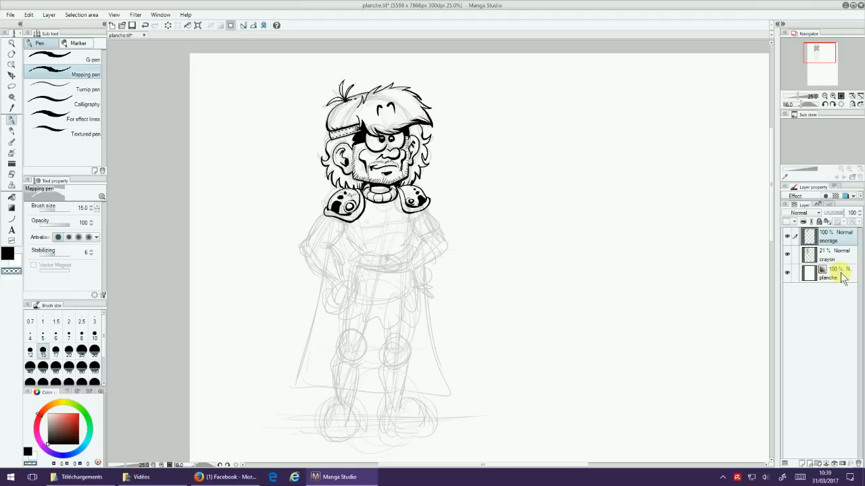
pyautogui.click(832, 254)
pyautogui.moveTo(826, 216); pyautogui.dragTo(837, 216)
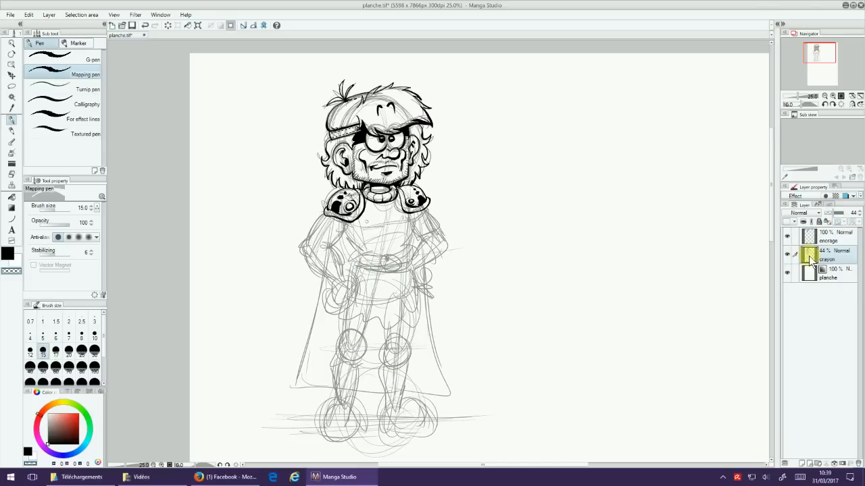
# Step: Hide the crayon layer to examine the inked head without the sketch, and show the layer again
pyautogui.click(787, 254)
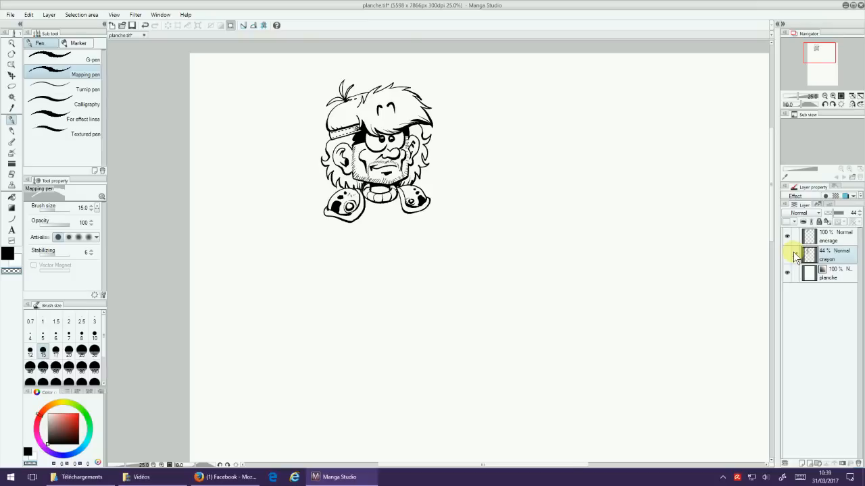
pyautogui.hotkey('ctrl', '+')
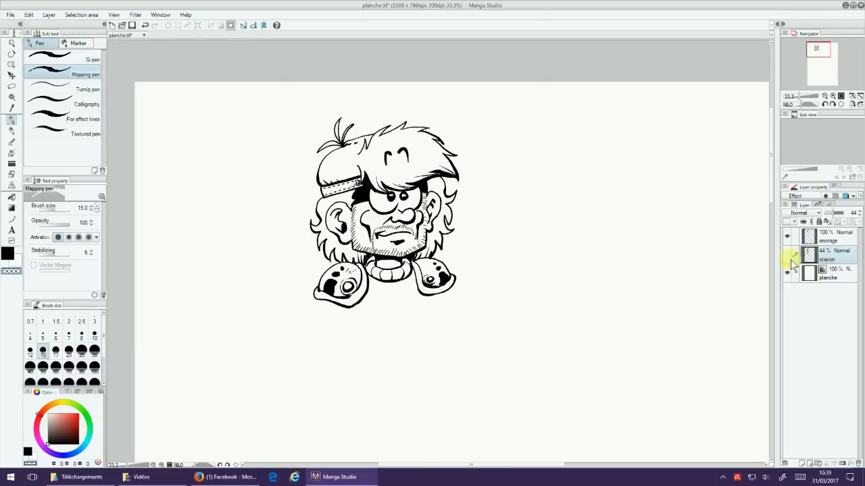
pyautogui.click(787, 254)
pyautogui.hotkey('ctrl', '-')
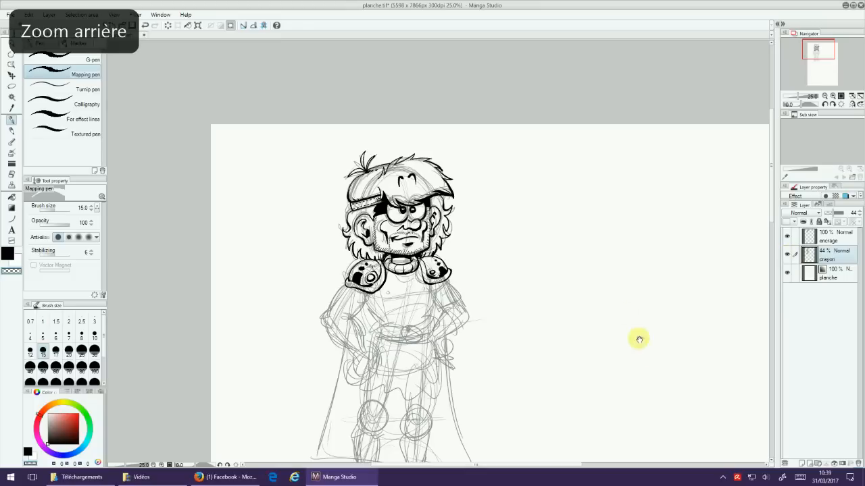
pyautogui.hotkey('ctrl', '-')
pyautogui.moveTo(639, 385)
pyautogui.mouseDown()
pyautogui.moveTo(558, 279)
pyautogui.moveTo(464, 186)
pyautogui.moveTo(469, 241)
pyautogui.mouseUp()
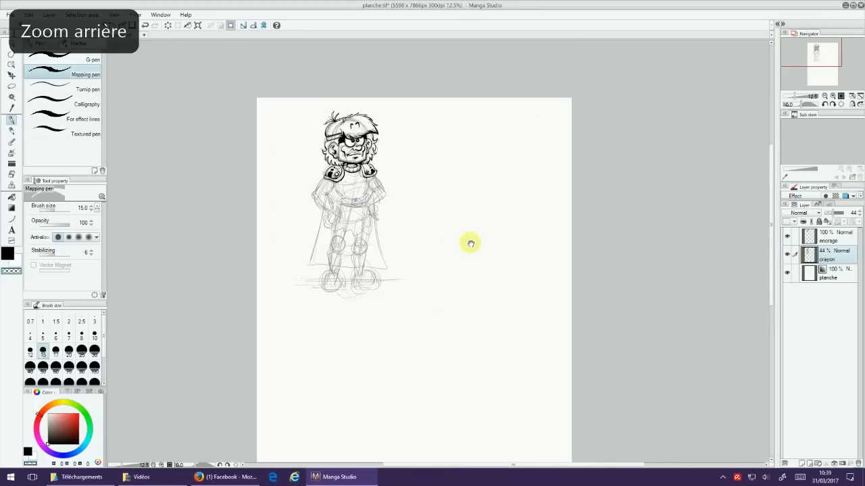
pyautogui.moveTo(494, 371)
pyautogui.mouseDown()
pyautogui.moveTo(492, 380)
pyautogui.moveTo(515, 349)
pyautogui.mouseUp()
pyautogui.hotkey('ctrl', '+')
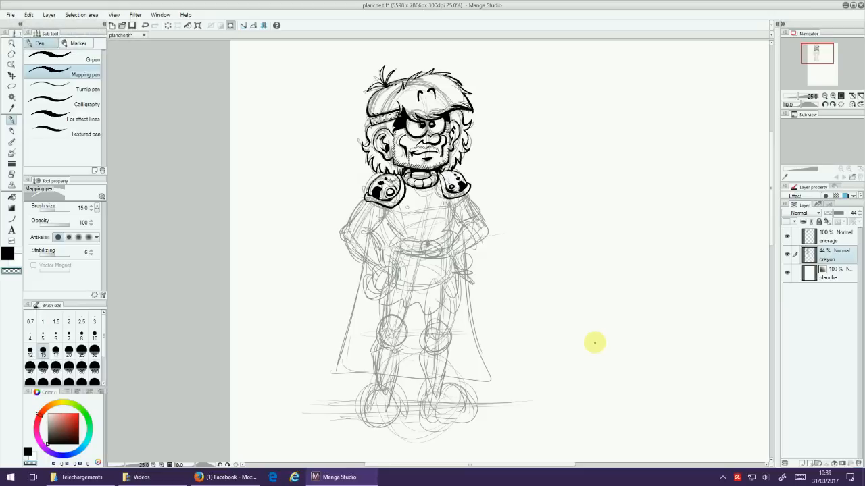
pyautogui.hotkey('ctrl', '-')
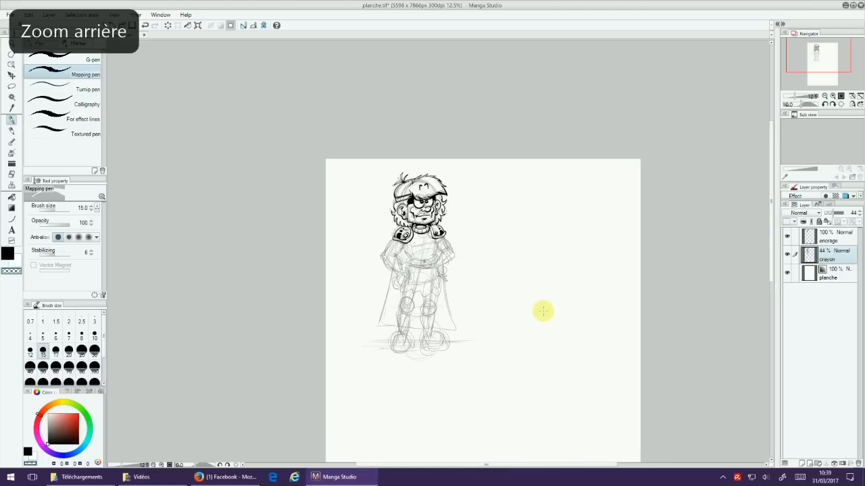